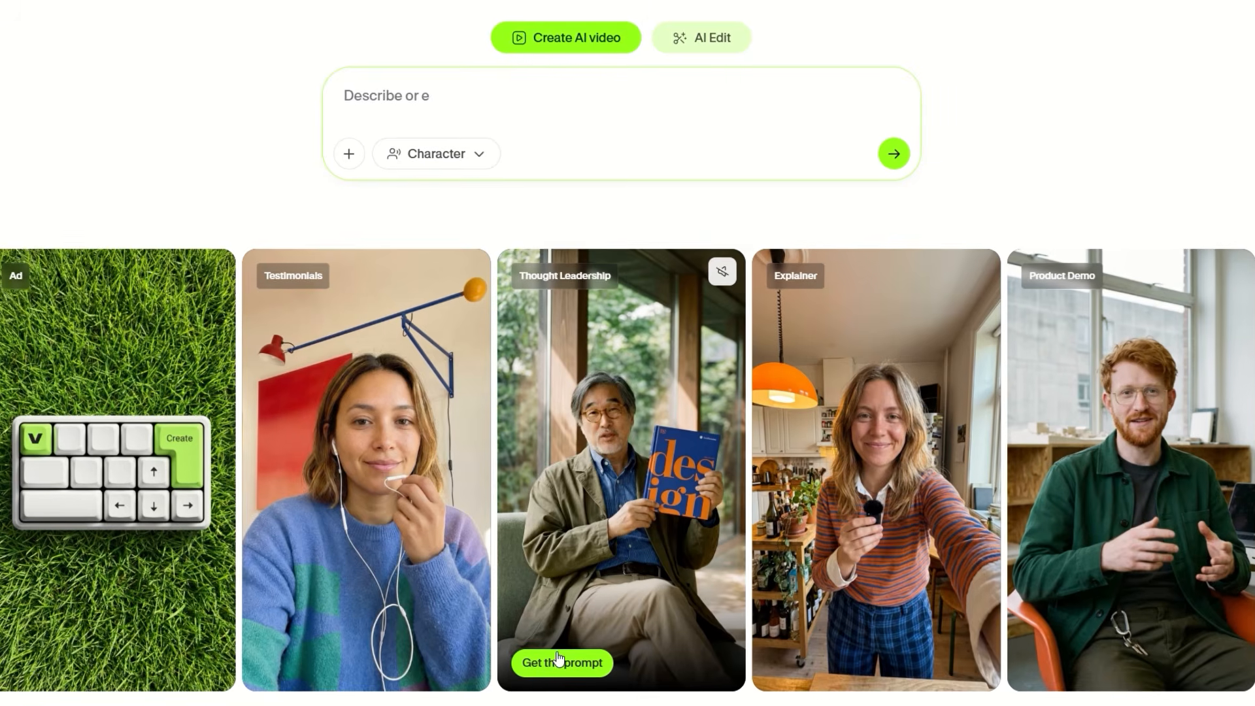
Step: Load a carousel card's example prompt into the prompt box and look it over
{"action": "left_click", "coordinate": [632, 497]}
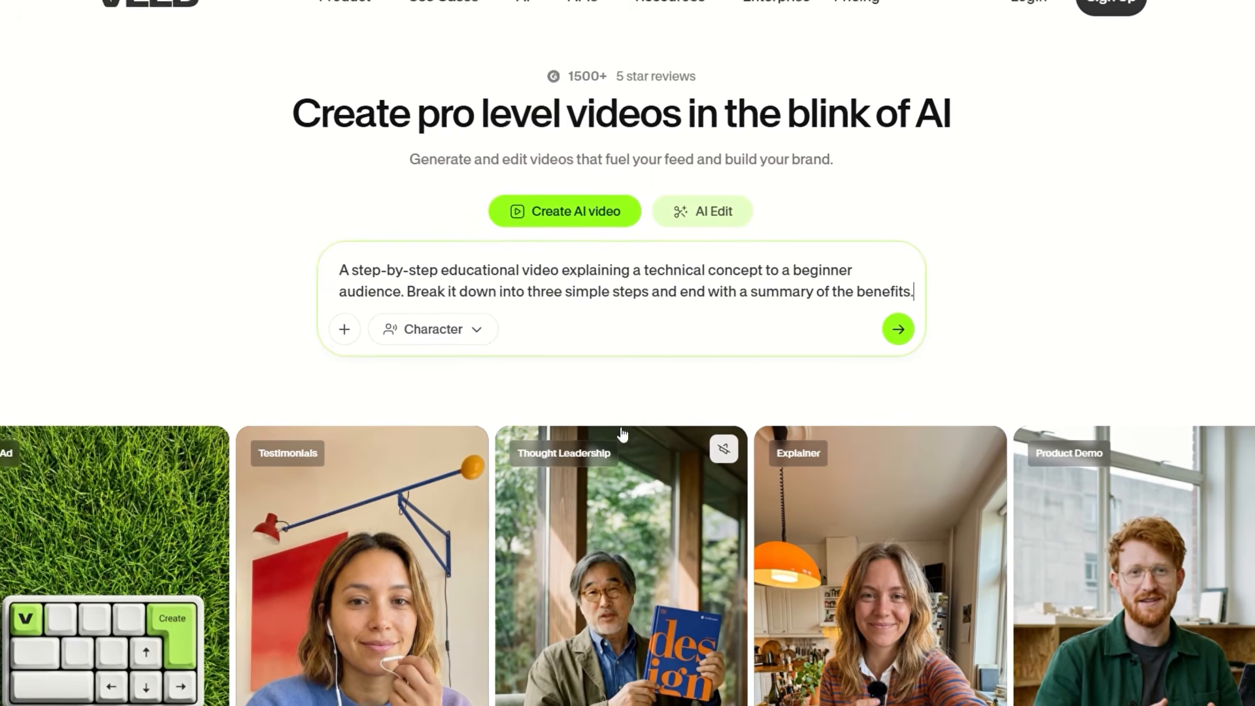
{"action": "left_click_drag", "start_coordinate": [335, 268], "coordinate": [563, 315]}
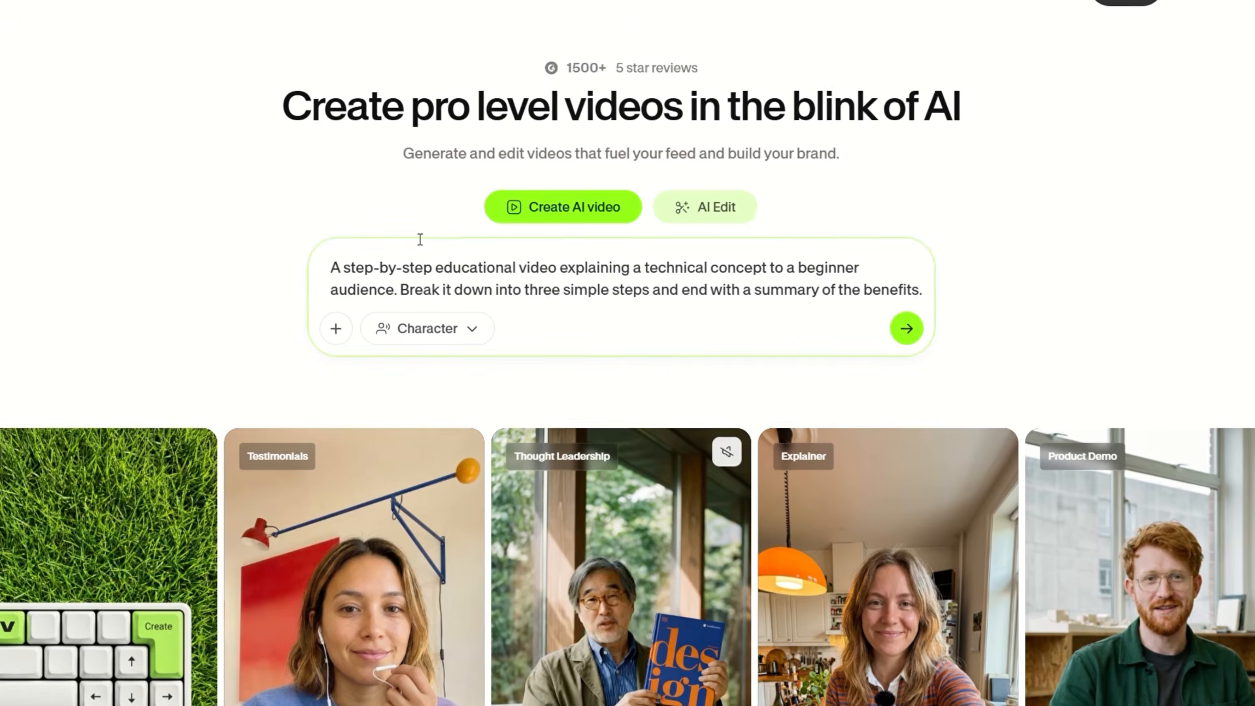
{"action": "scroll", "coordinate": [612, 292], "scroll_direction": "down", "scroll_amount": 4}
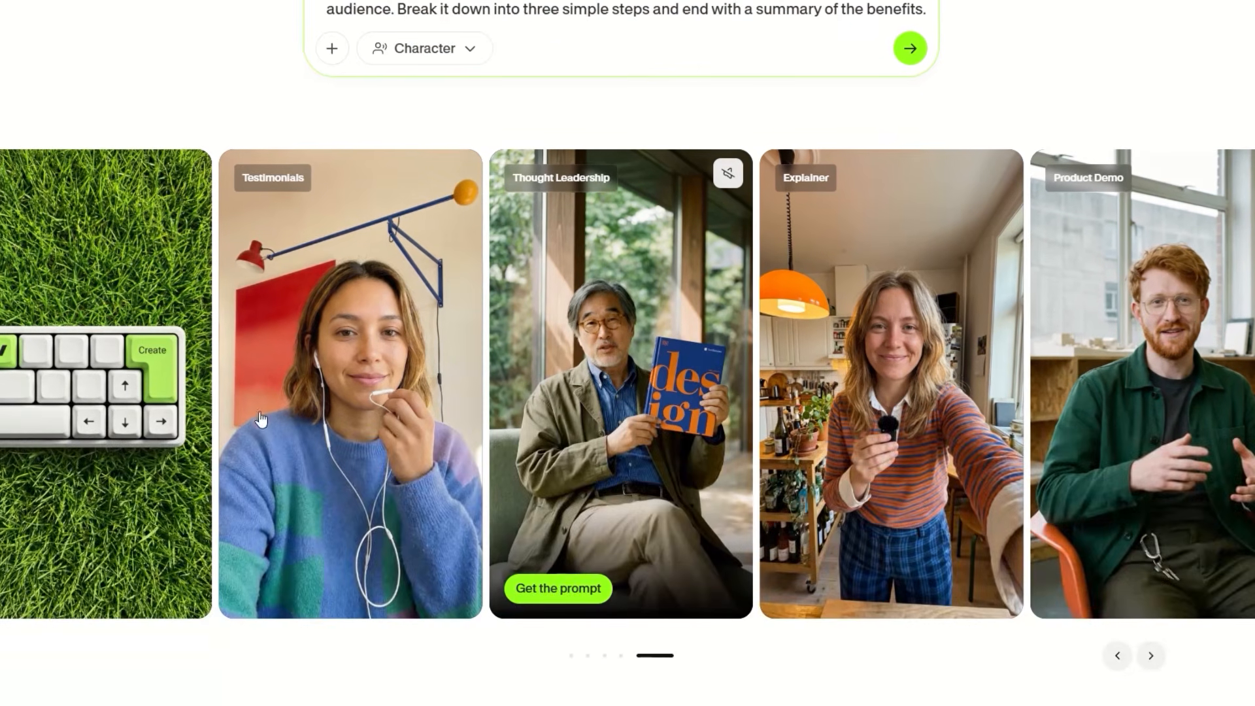
{"action": "scroll", "coordinate": [579, 347], "scroll_direction": "up", "scroll_amount": 4}
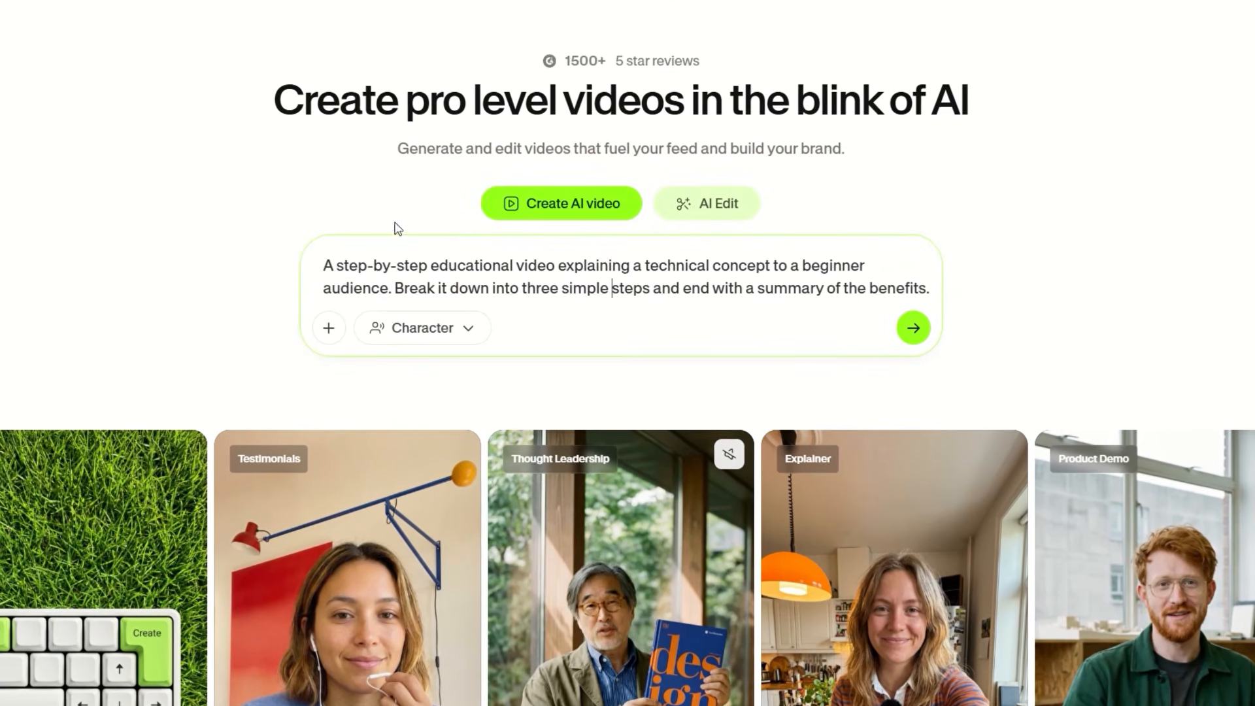
{"action": "scroll", "coordinate": [438, 395], "scroll_direction": "down", "scroll_amount": 4}
Step: Swap in another card's prompt: a high-energy launch video for an AI video generating app
{"action": "left_click", "coordinate": [558, 592]}
{"action": "scroll", "coordinate": [501, 319], "scroll_direction": "up", "scroll_amount": 4}
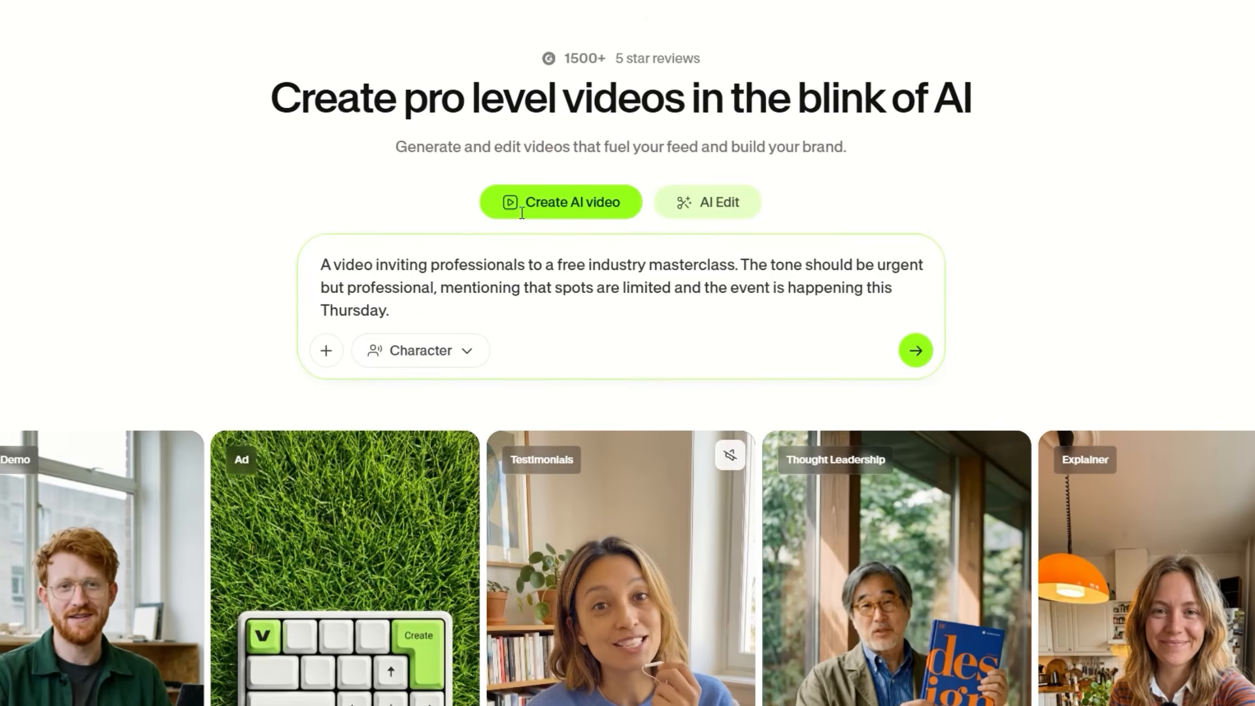
{"action": "left_click_drag", "start_coordinate": [412, 309], "coordinate": [311, 262]}
{"action": "left_click", "coordinate": [418, 268]}
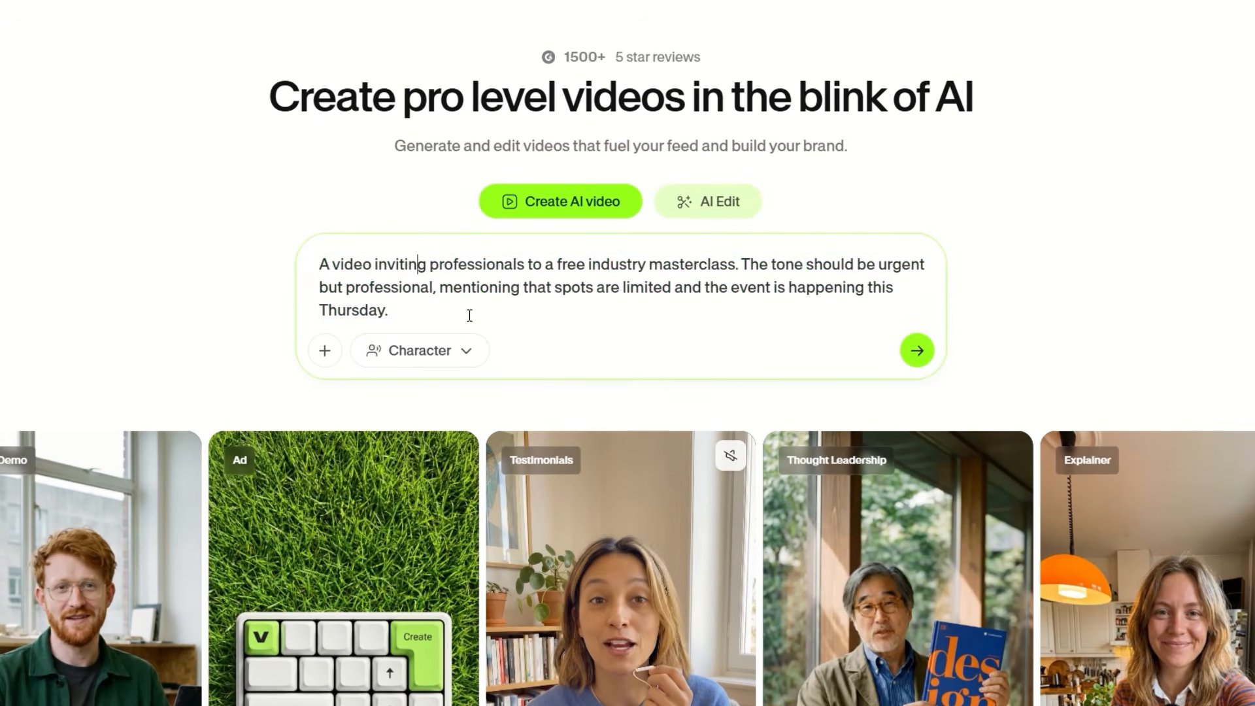
{"action": "scroll", "coordinate": [661, 426], "scroll_direction": "down", "scroll_amount": 3}
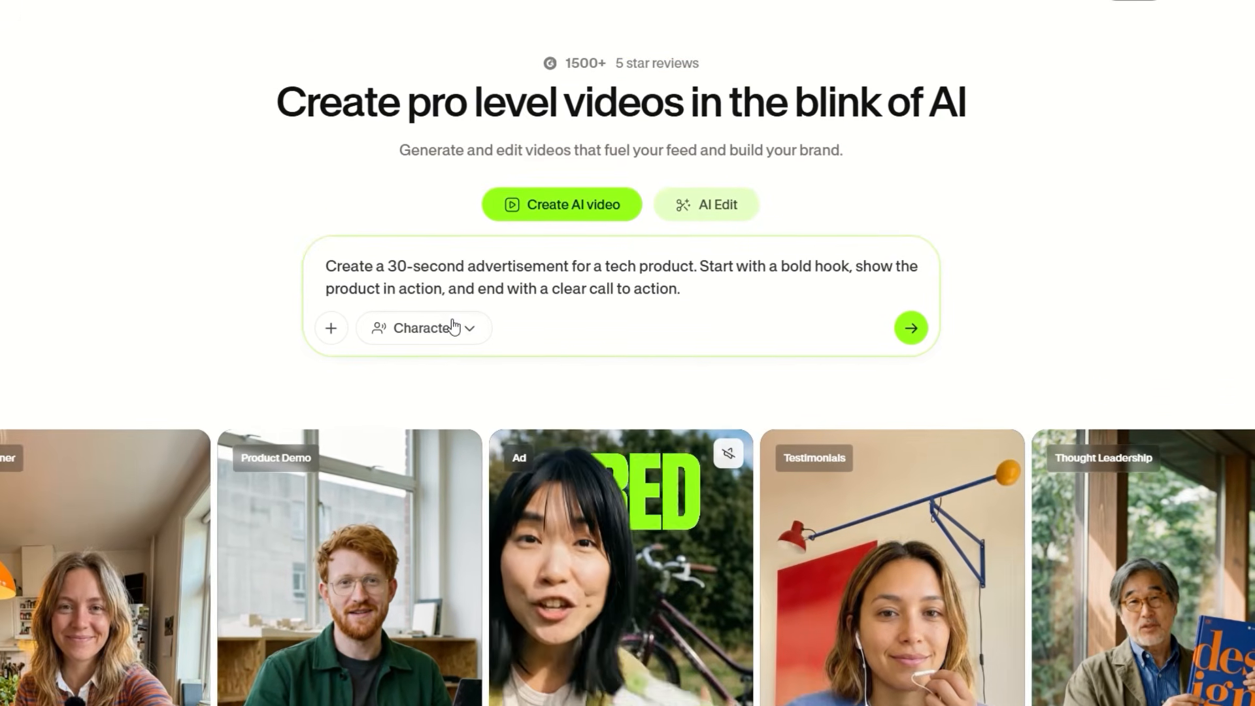
{"action": "left_click_drag", "start_coordinate": [687, 285], "coordinate": [333, 270]}
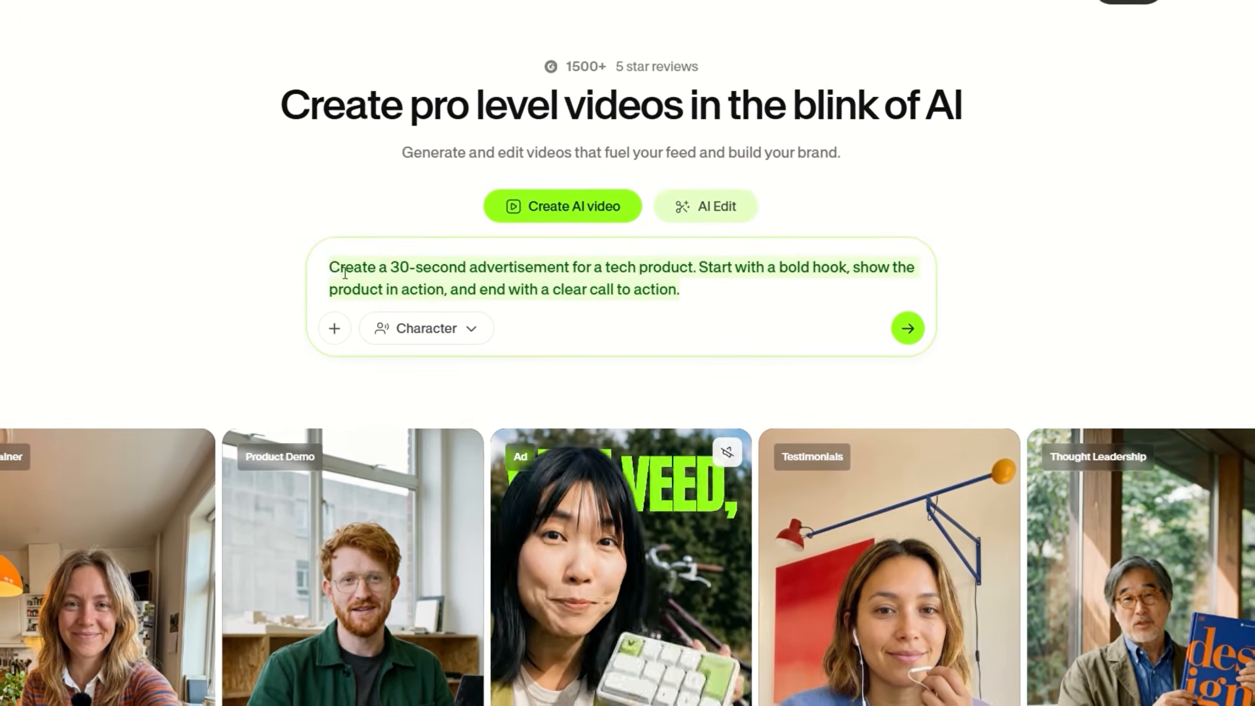
{"action": "scroll", "coordinate": [617, 275], "scroll_direction": "down", "scroll_amount": 4}
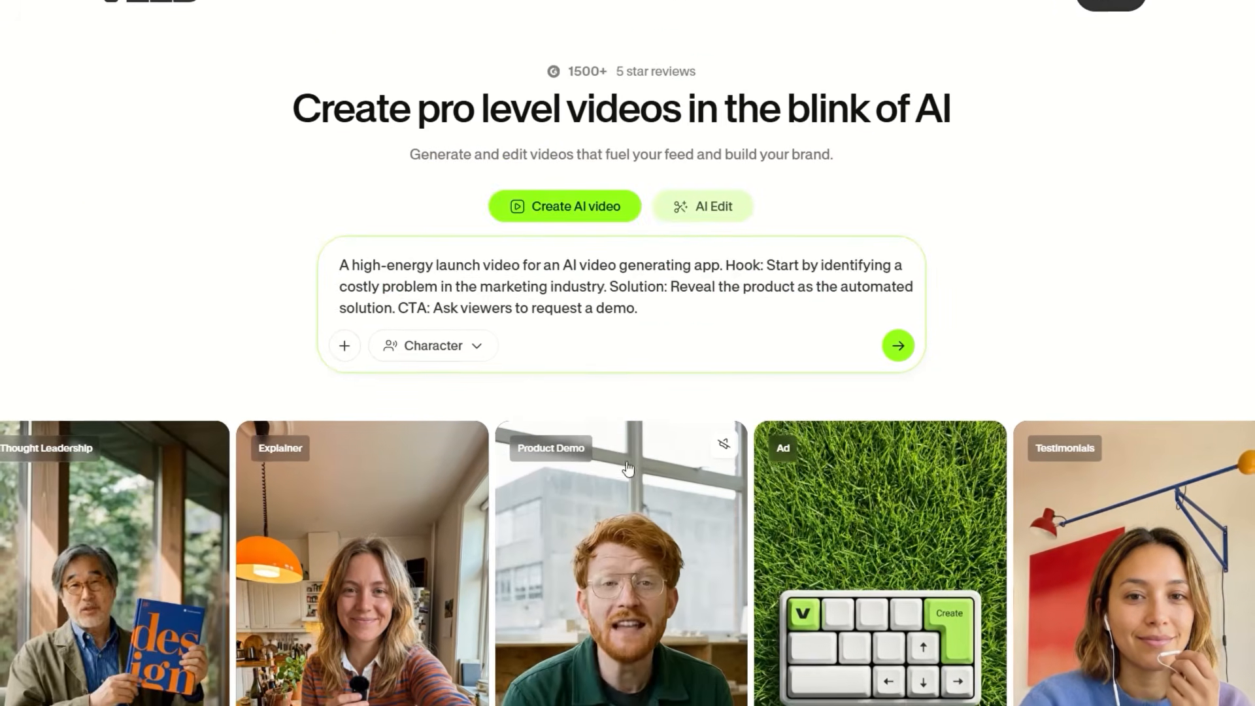
{"action": "scroll", "coordinate": [628, 468], "scroll_direction": "down", "scroll_amount": 4}
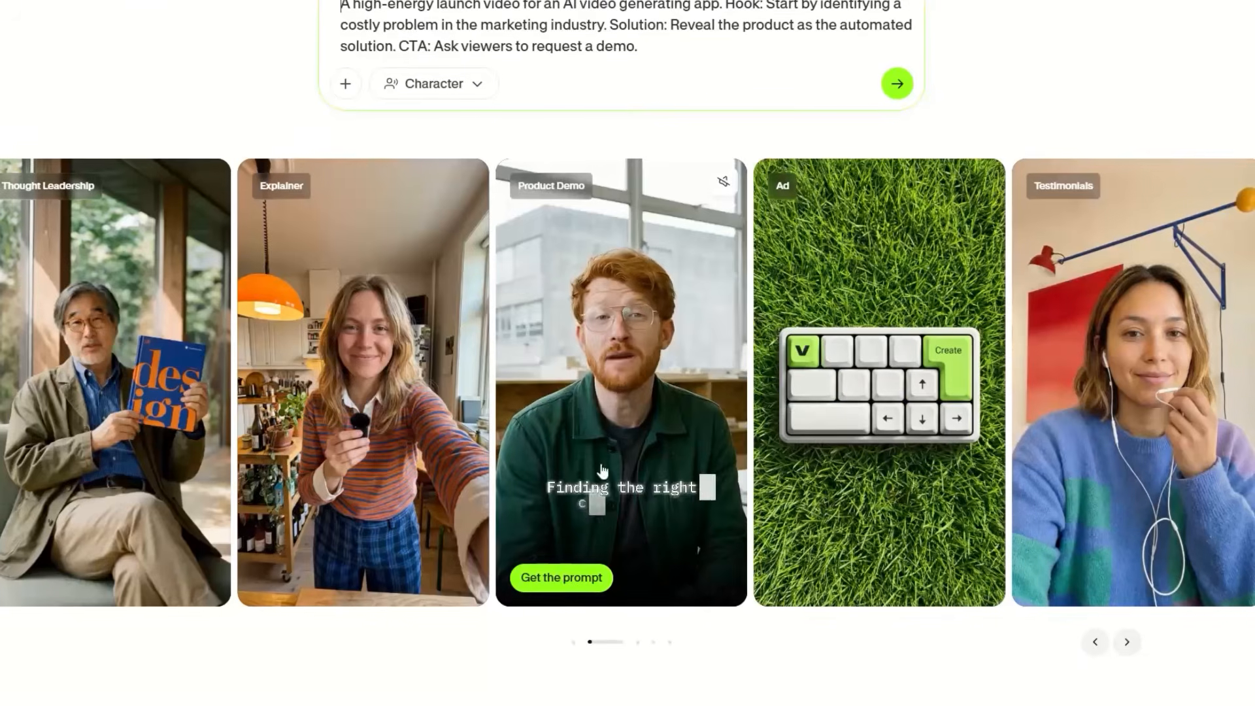
{"action": "scroll", "coordinate": [544, 418], "scroll_direction": "up", "scroll_amount": 4}
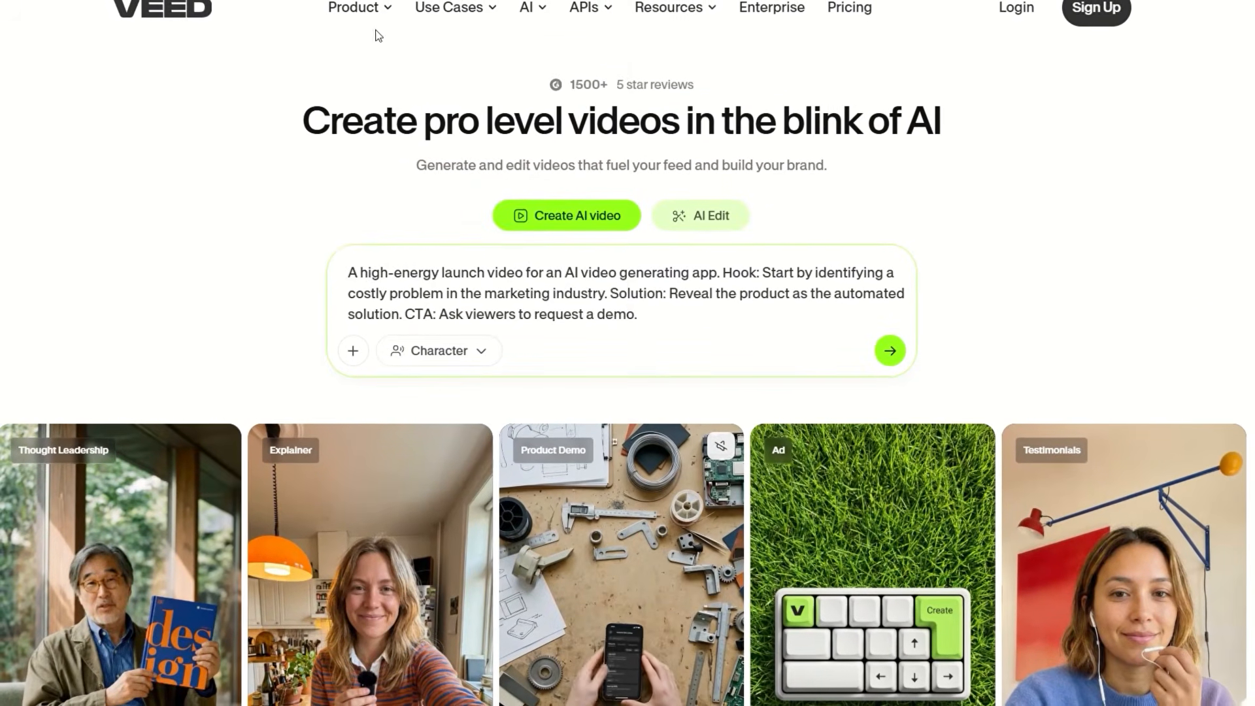
{"action": "mouse_move", "coordinate": [339, 21]}
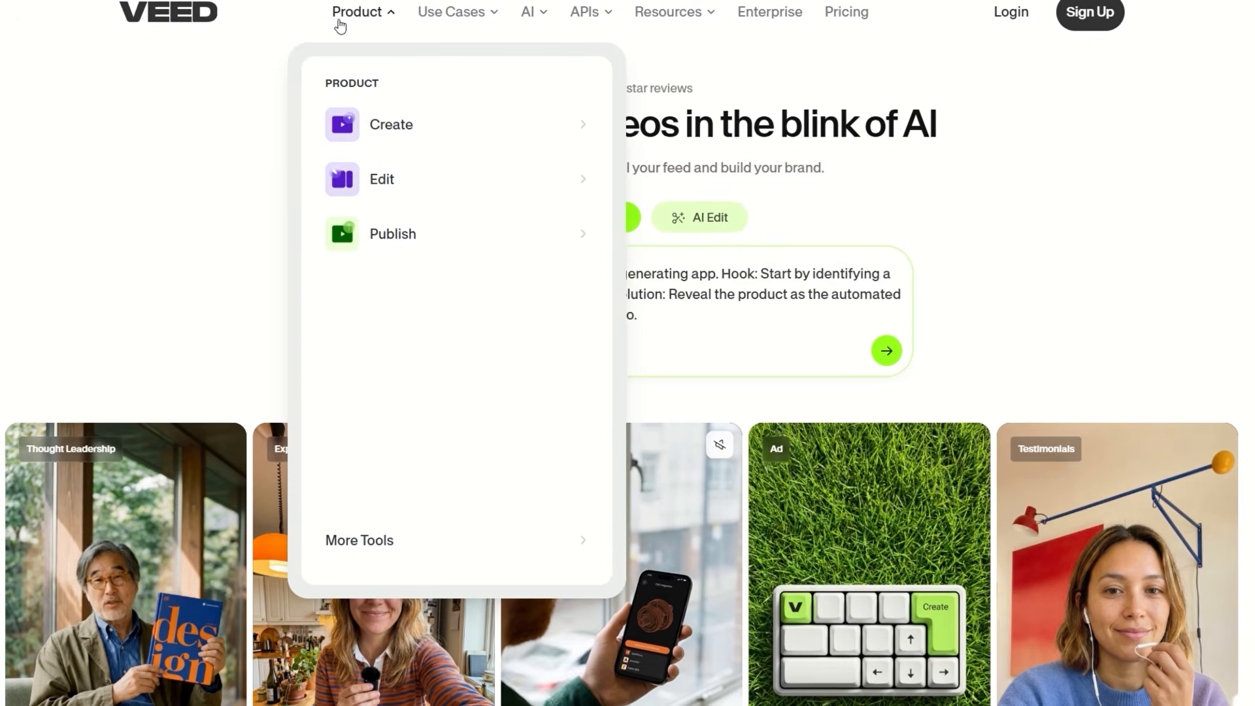
{"action": "mouse_move", "coordinate": [423, 145]}
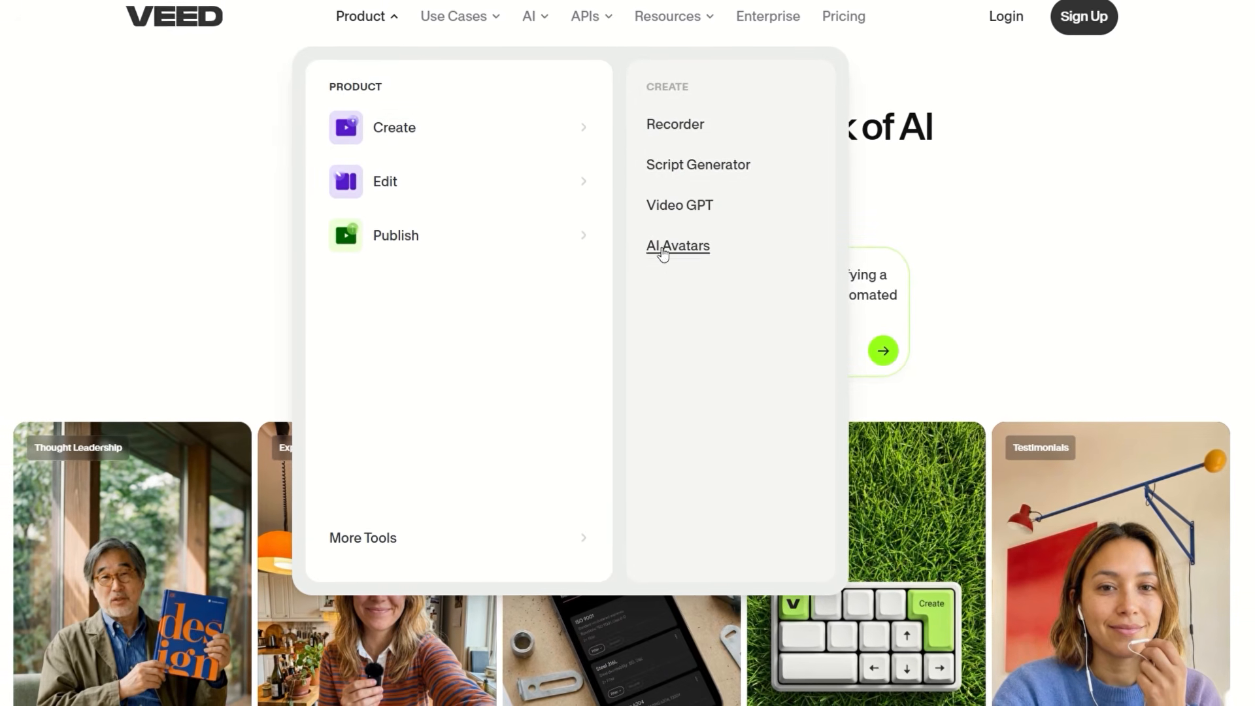
{"action": "mouse_move", "coordinate": [442, 193]}
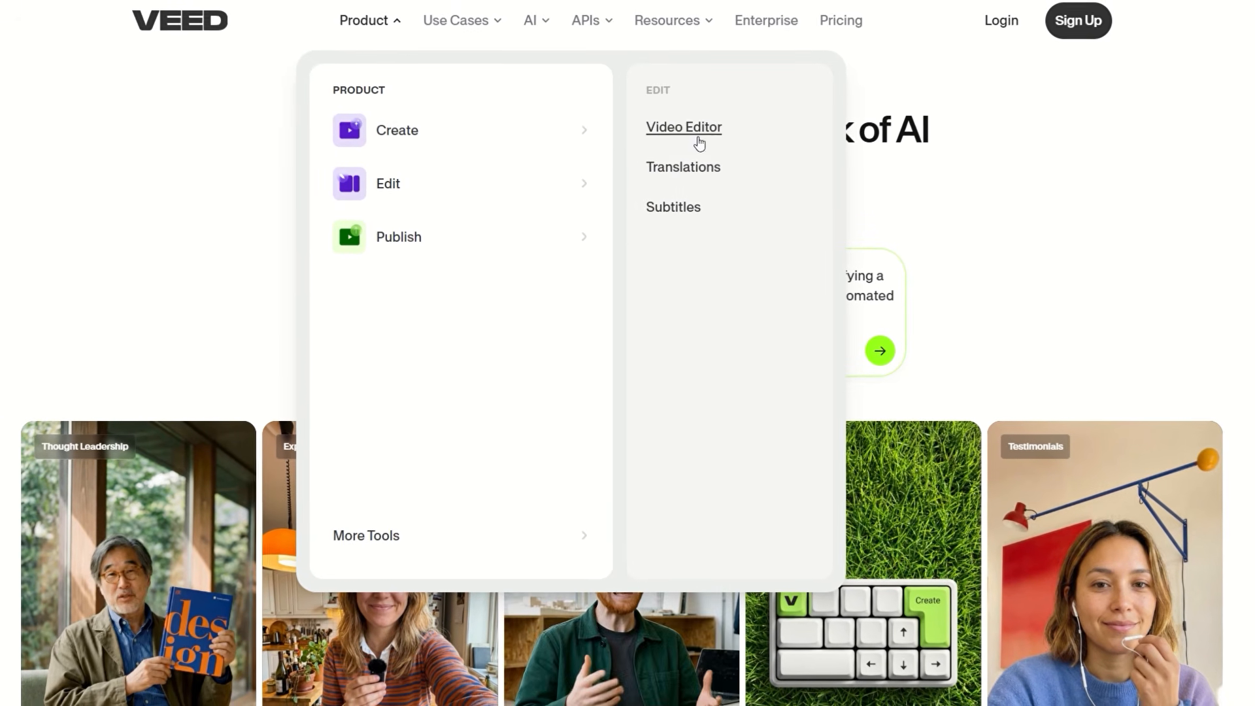
{"action": "mouse_move", "coordinate": [405, 242]}
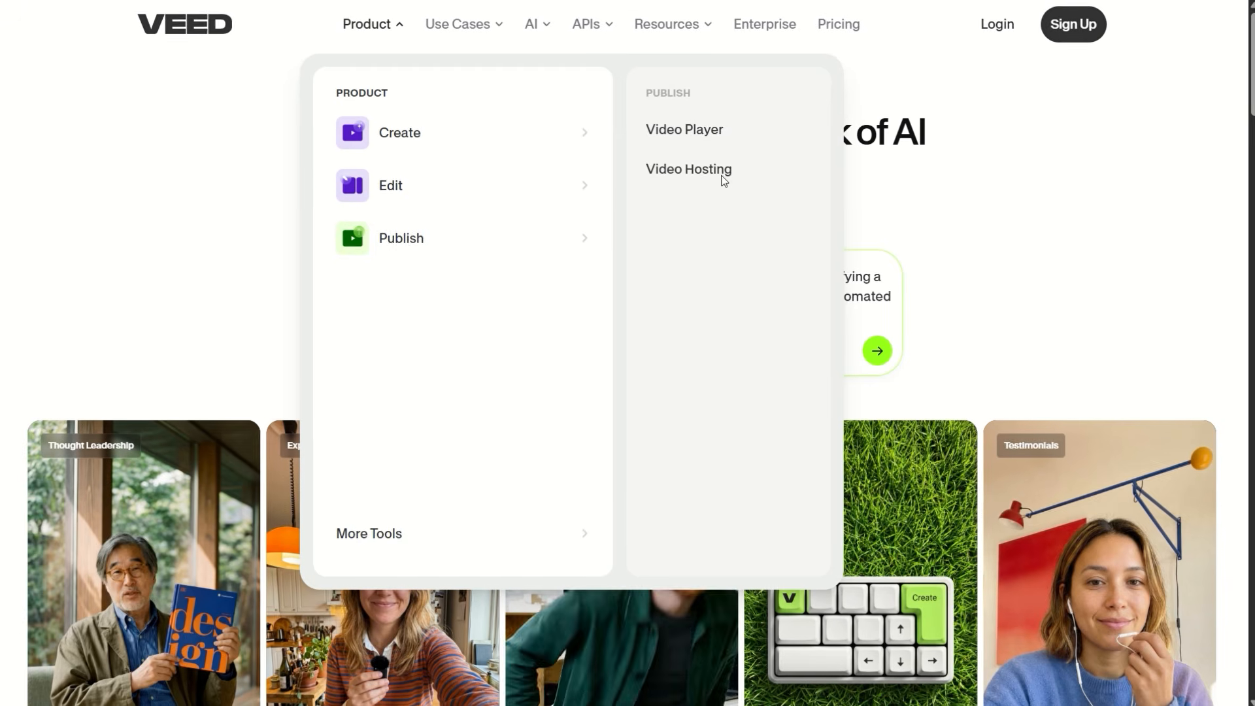
{"action": "mouse_move", "coordinate": [406, 115]}
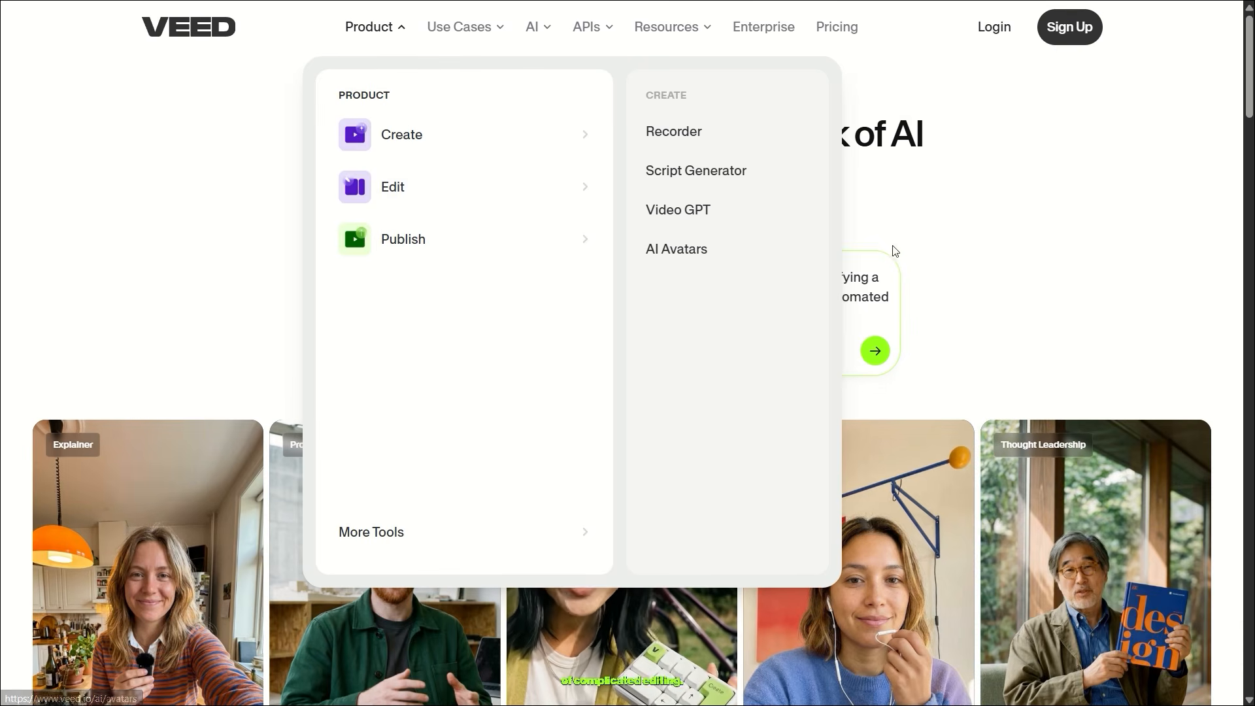
{"action": "scroll", "coordinate": [922, 236], "scroll_direction": "down", "scroll_amount": 4}
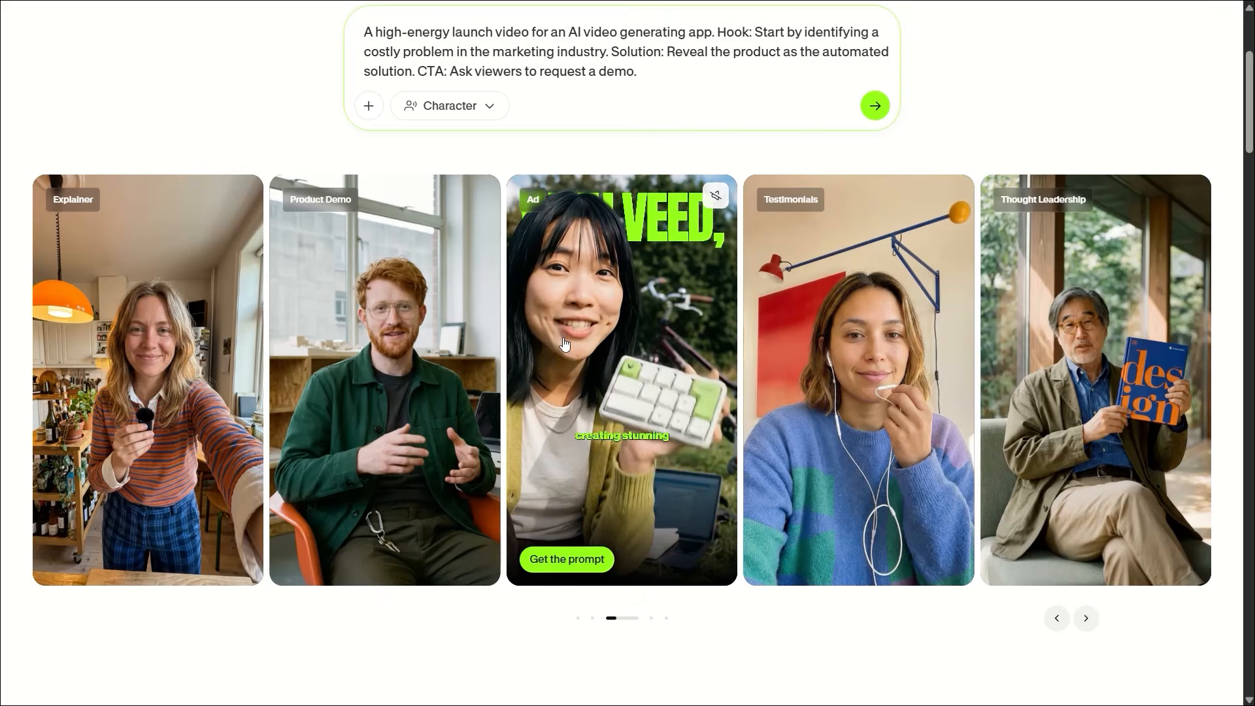
{"action": "scroll", "coordinate": [567, 344], "scroll_direction": "down", "scroll_amount": 3}
{"action": "scroll", "coordinate": [575, 342], "scroll_direction": "up", "scroll_amount": 3}
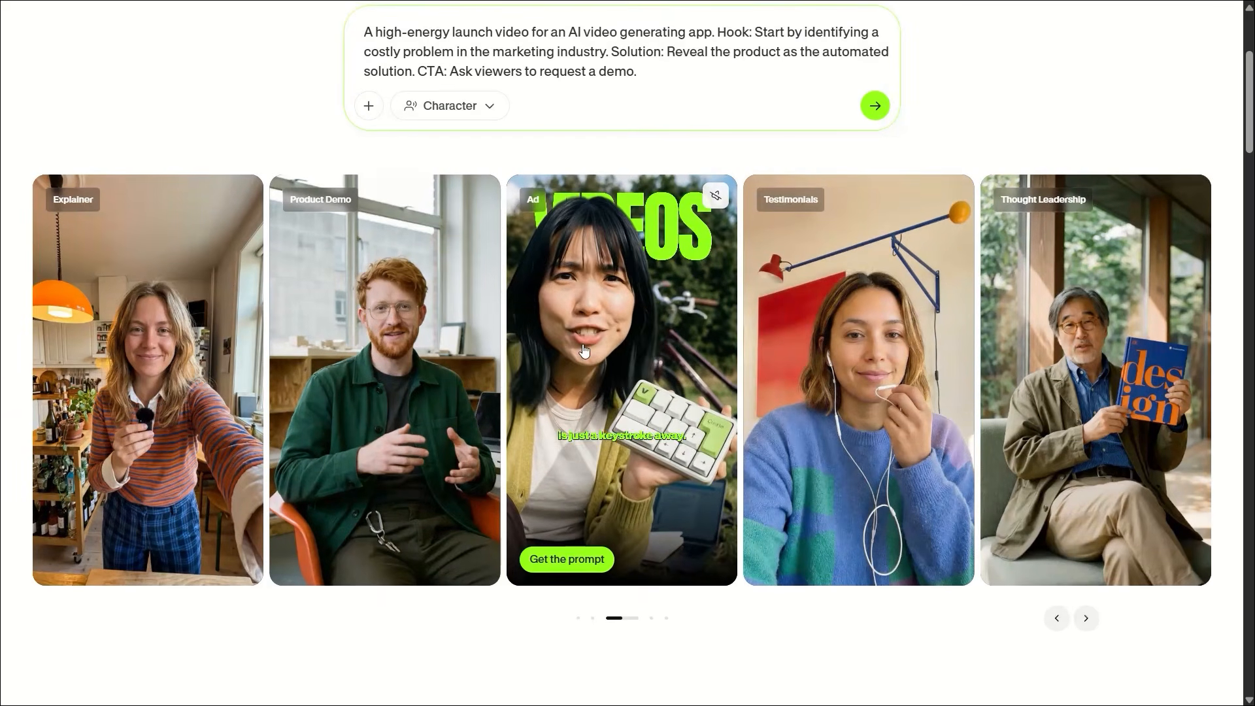
{"action": "scroll", "coordinate": [584, 338], "scroll_direction": "up", "scroll_amount": 3}
{"action": "left_click_drag", "start_coordinate": [639, 317], "coordinate": [354, 279]}
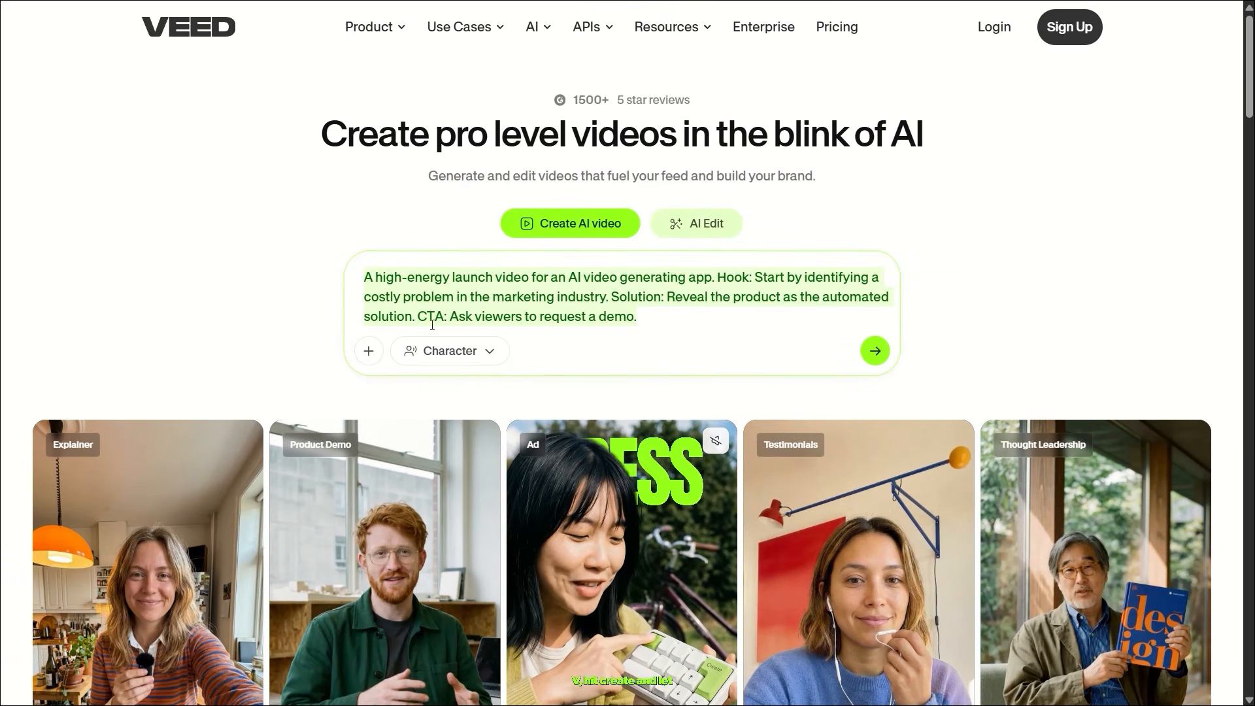
Step: Browse several pages of the Character picker, then close it
{"action": "left_click", "coordinate": [454, 358]}
{"action": "left_click", "coordinate": [870, 426]}
{"action": "left_click", "coordinate": [874, 426]}
{"action": "left_click", "coordinate": [874, 426]}
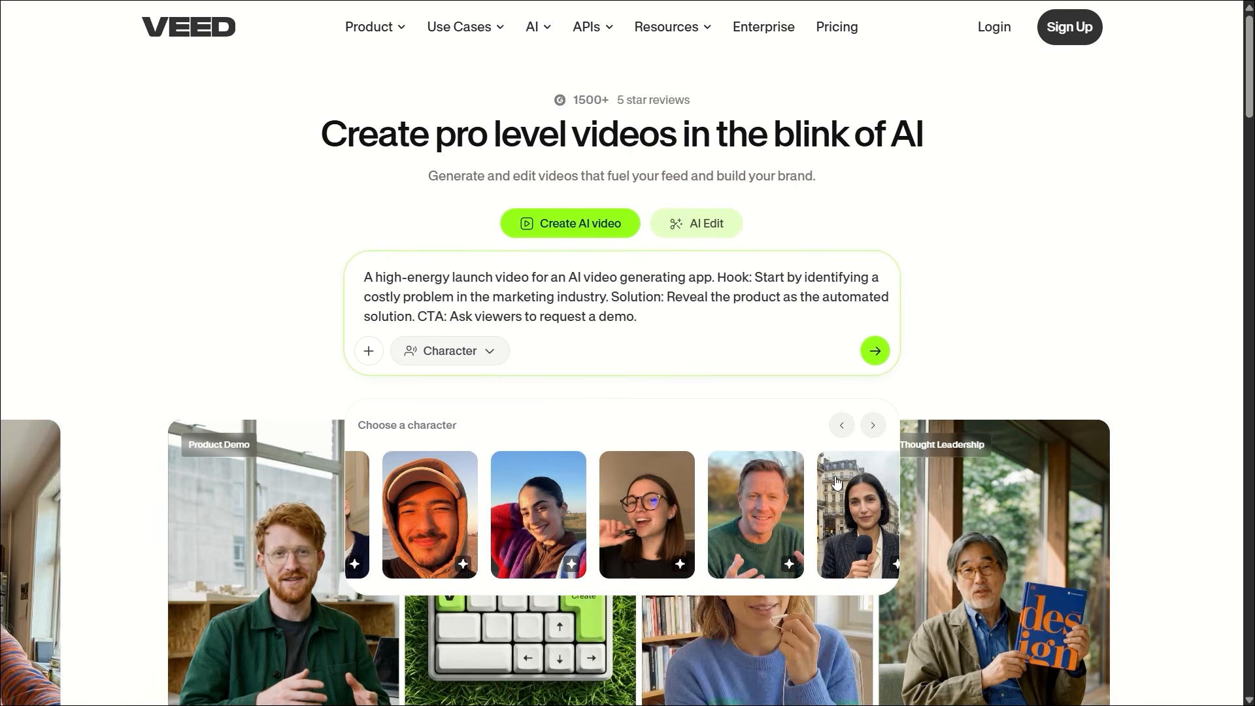
{"action": "left_click", "coordinate": [873, 426]}
{"action": "left_click", "coordinate": [804, 322]}
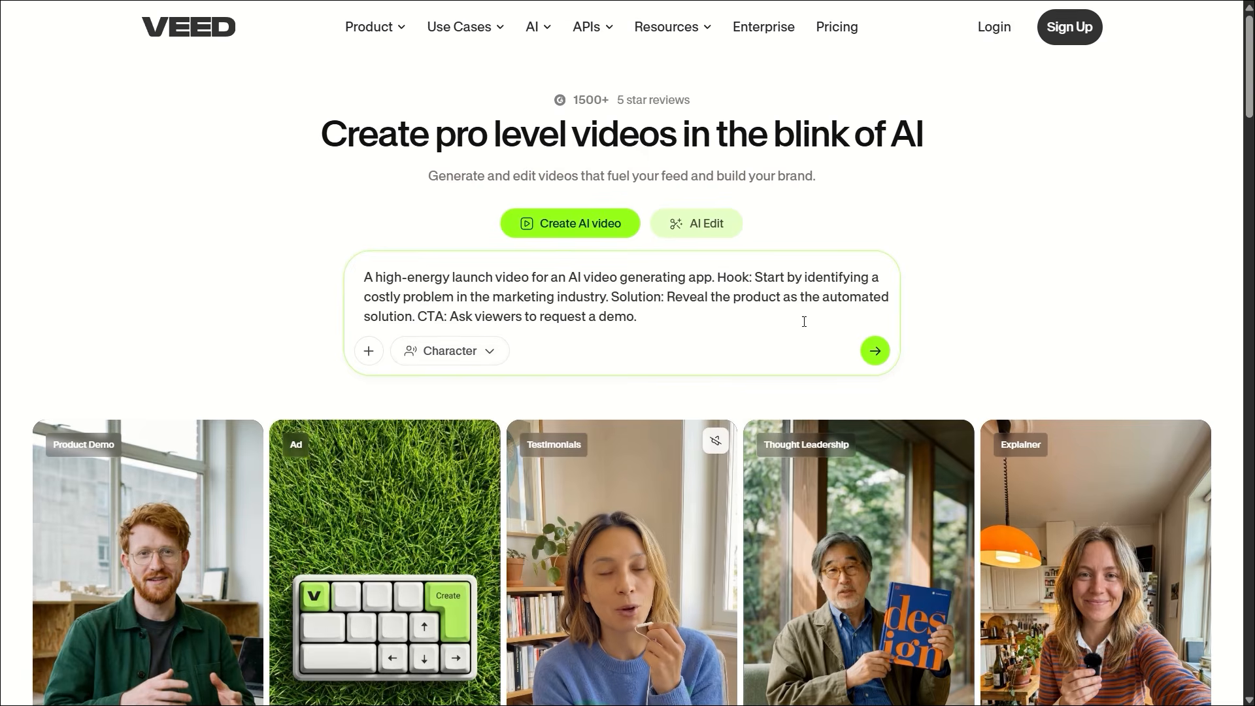
Step: Close and reopen the AI model dropdown to review the available models
{"action": "scroll", "coordinate": [804, 322], "scroll_direction": "down", "scroll_amount": 5}
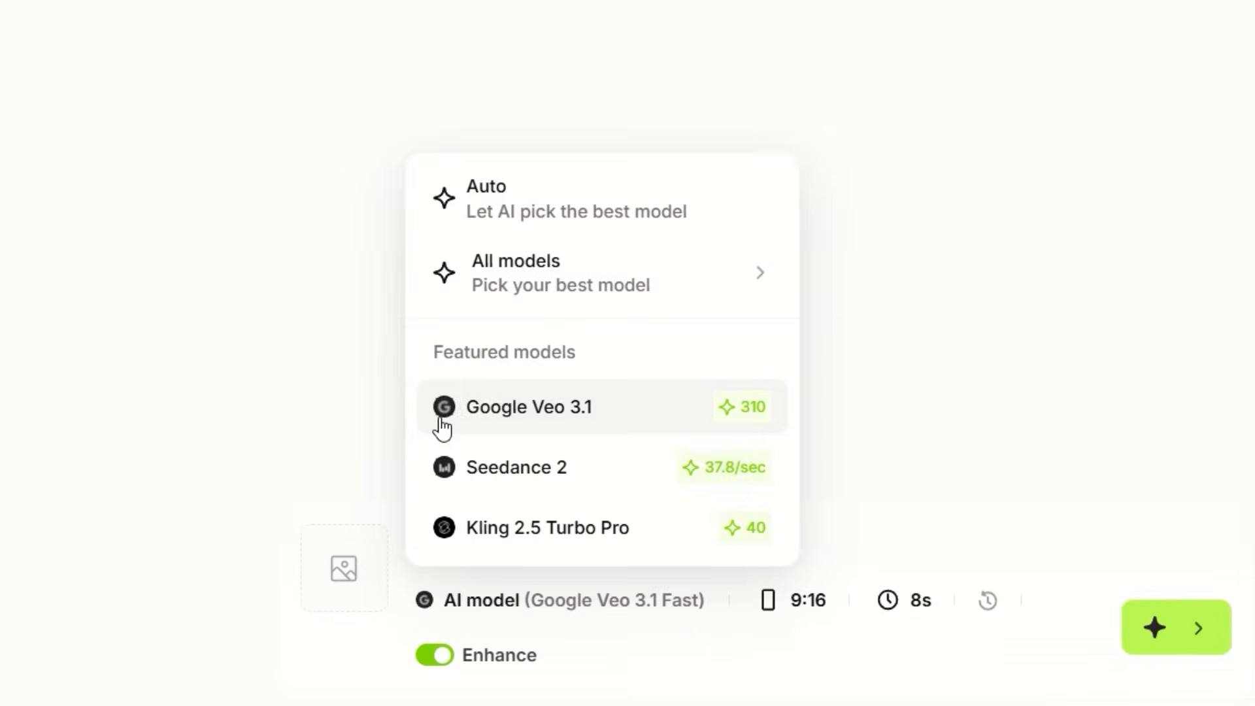
{"action": "left_click", "coordinate": [449, 616]}
{"action": "left_click", "coordinate": [483, 608]}
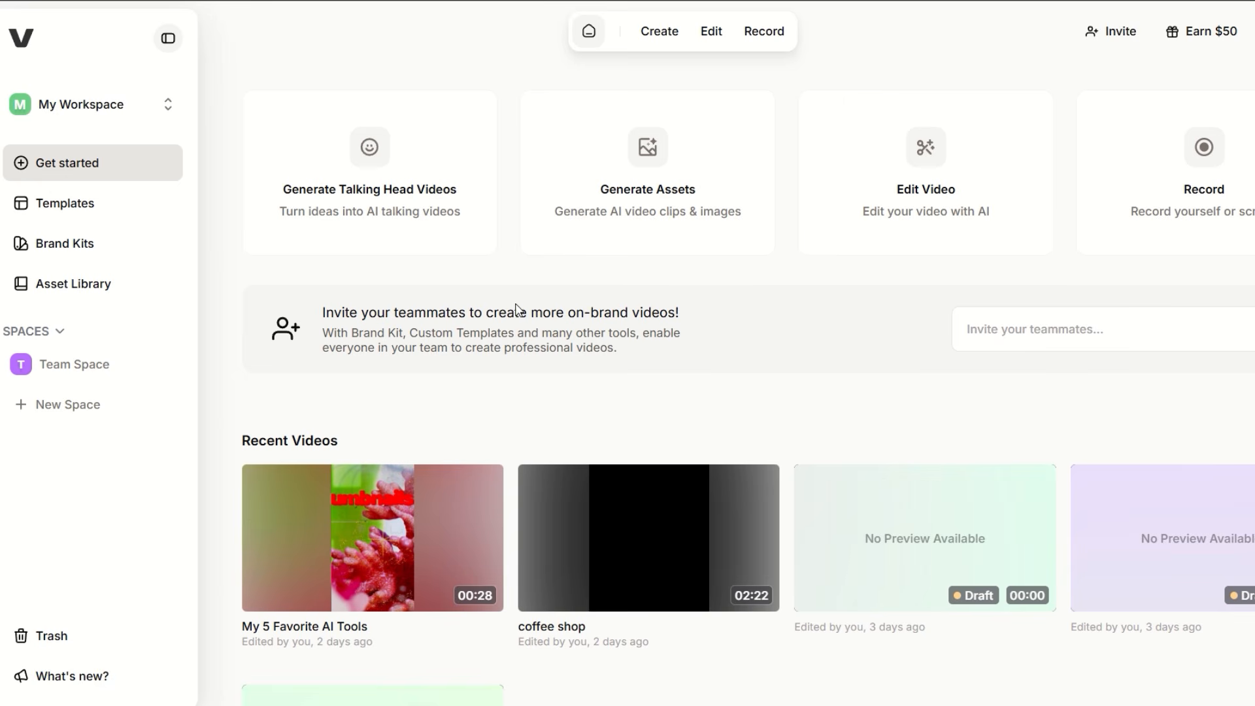
Step: Open Gen-AI Studio from Create and paste 'Five AI tools every creator should know.' as the idea
{"action": "left_click", "coordinate": [660, 51]}
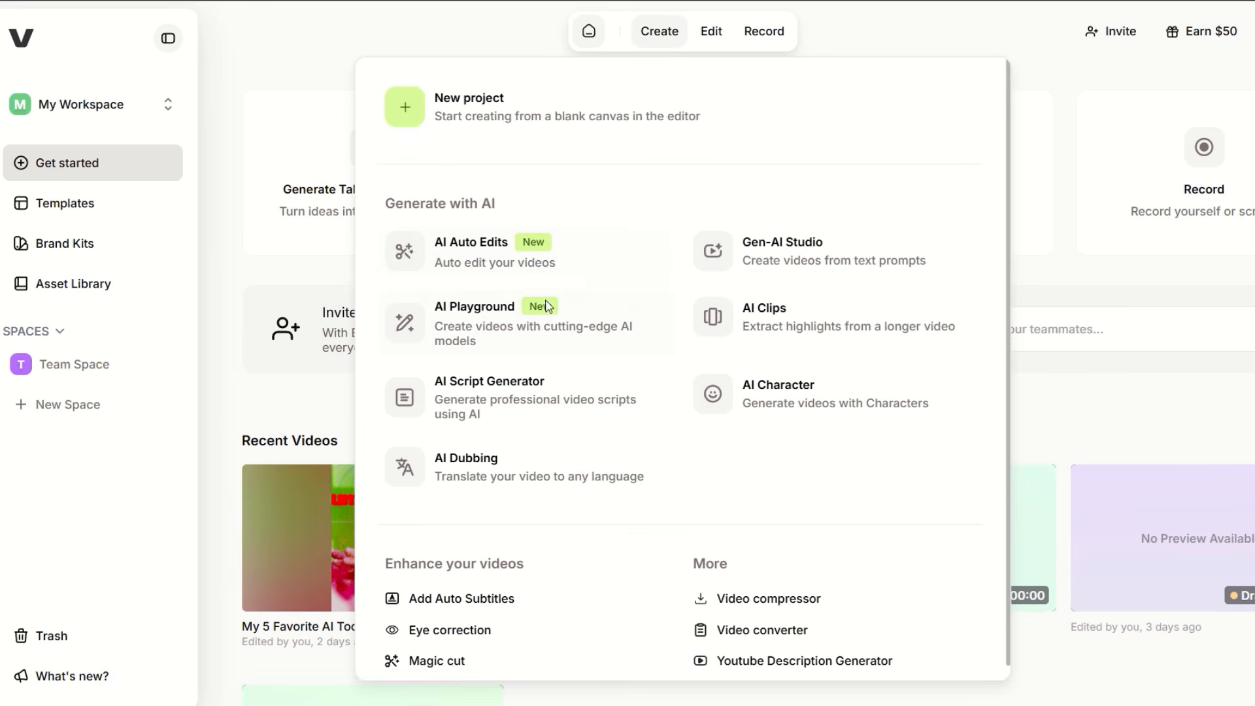
{"action": "left_click", "coordinate": [644, 39]}
{"action": "left_click", "coordinate": [811, 262]}
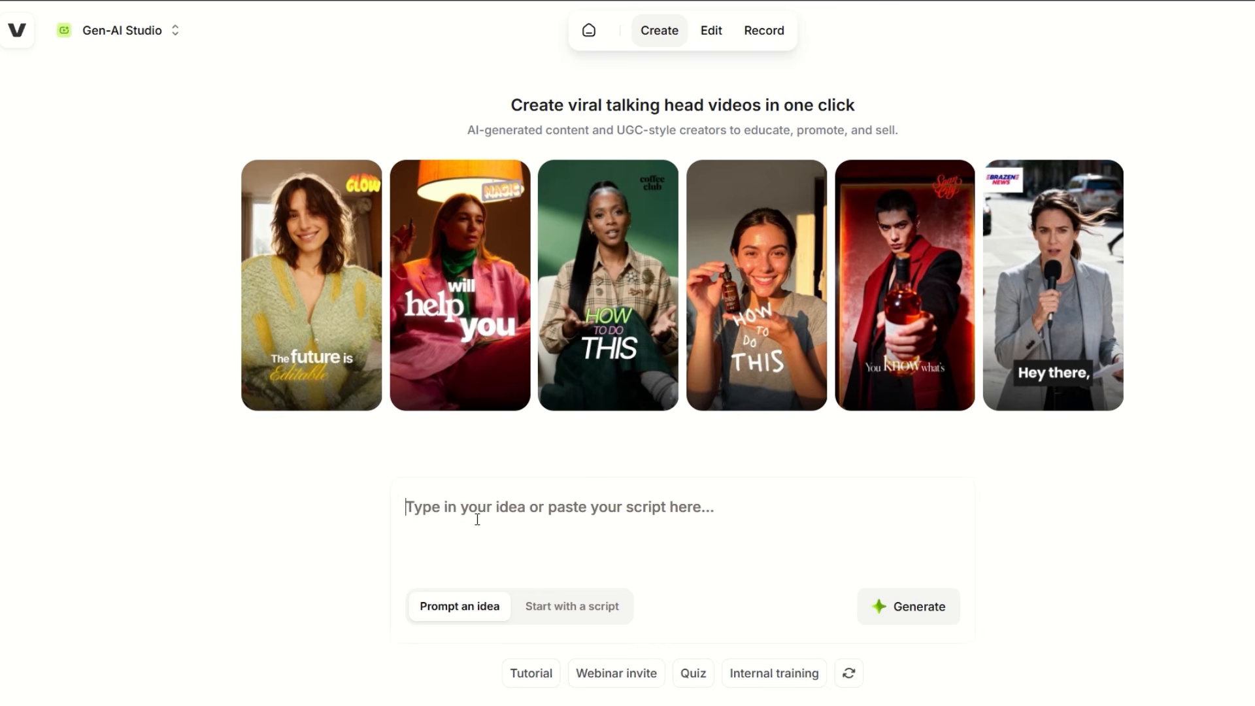
{"action": "type", "text": "Five AI tools every creator should know."}
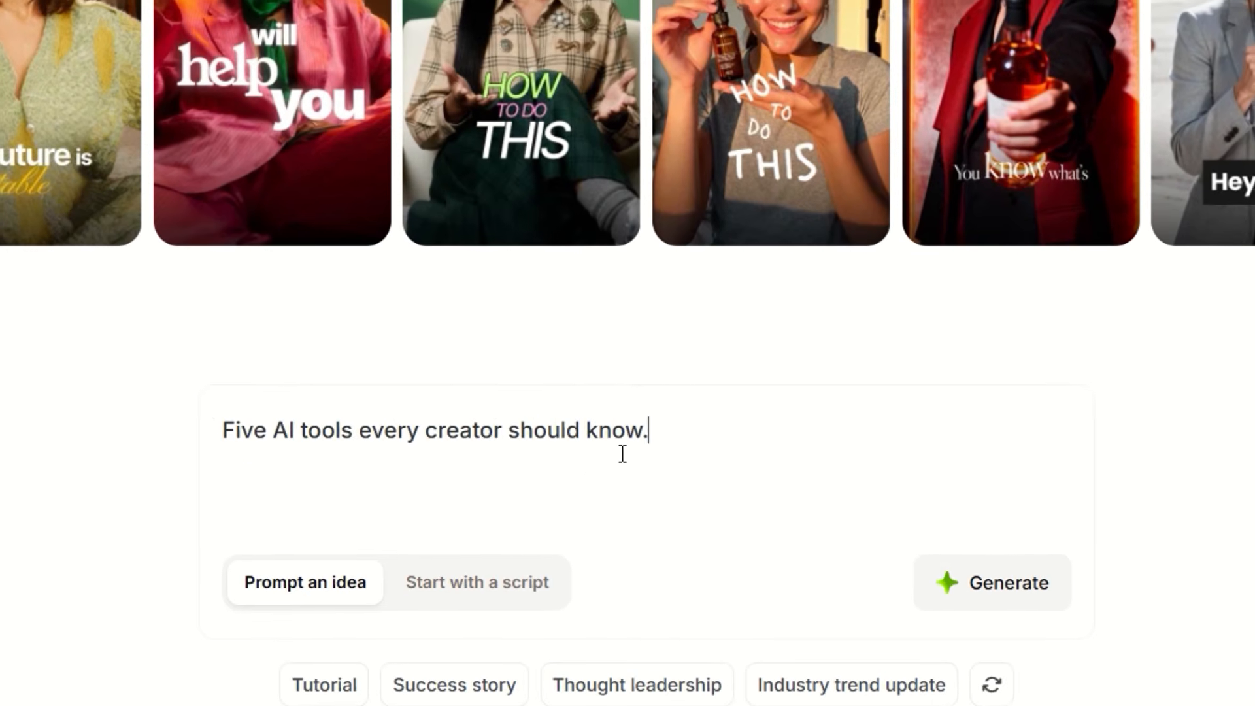
{"action": "left_click_drag", "start_coordinate": [695, 508], "coordinate": [397, 513]}
{"action": "left_click", "coordinate": [271, 437]}
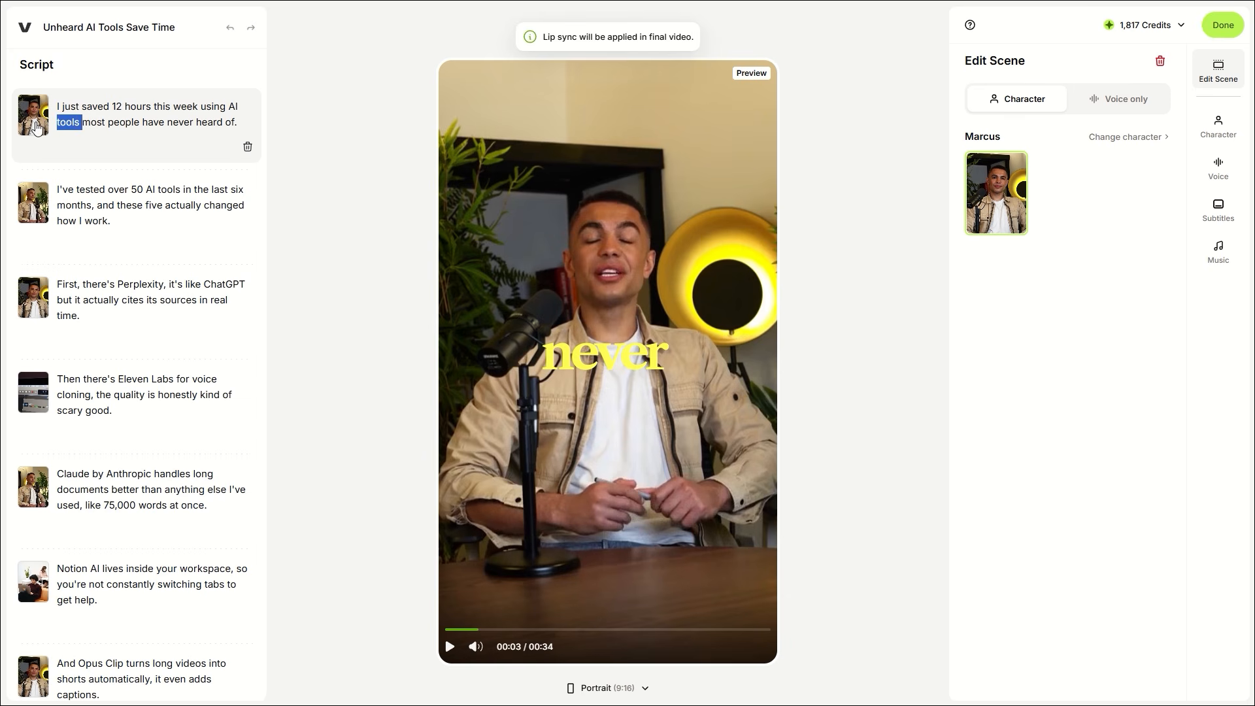
Step: Step through the script scenes: Perplexity, Eleven Labs voice cloning, Claude, Notion AI and Opus Clip
{"action": "left_click", "coordinate": [29, 203]}
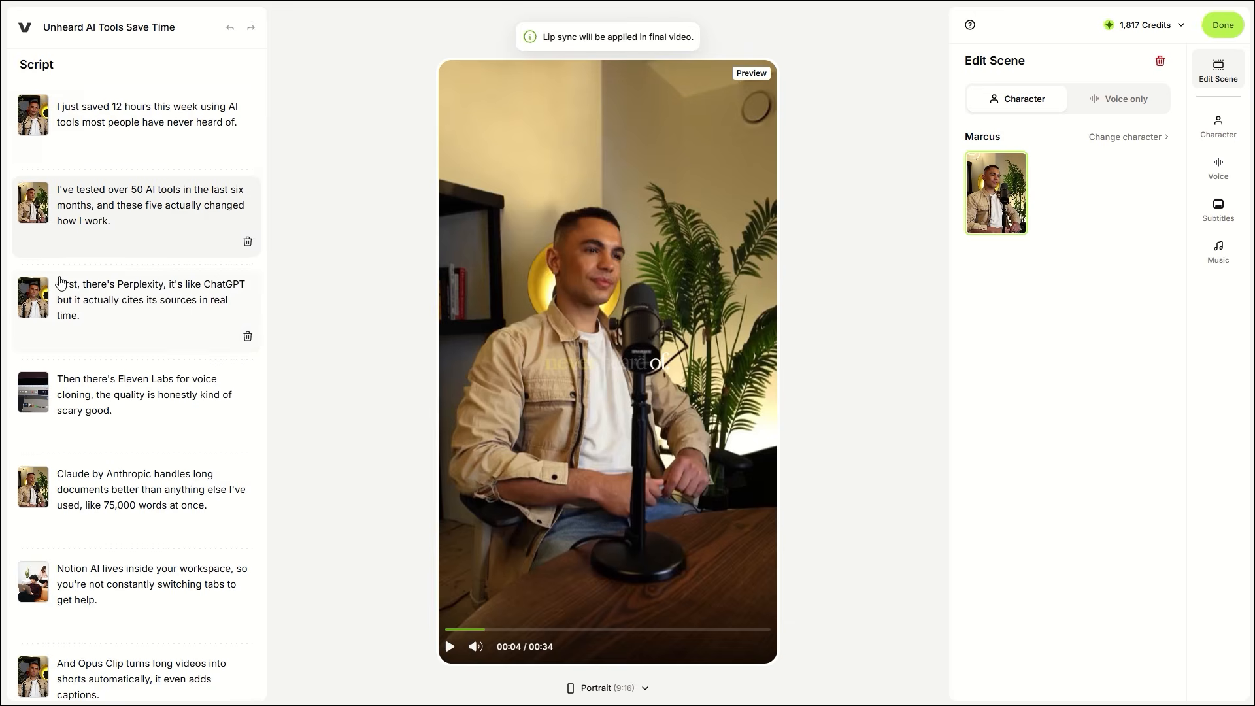
{"action": "scroll", "coordinate": [59, 281], "scroll_direction": "down", "scroll_amount": 1}
{"action": "left_click", "coordinate": [57, 261]}
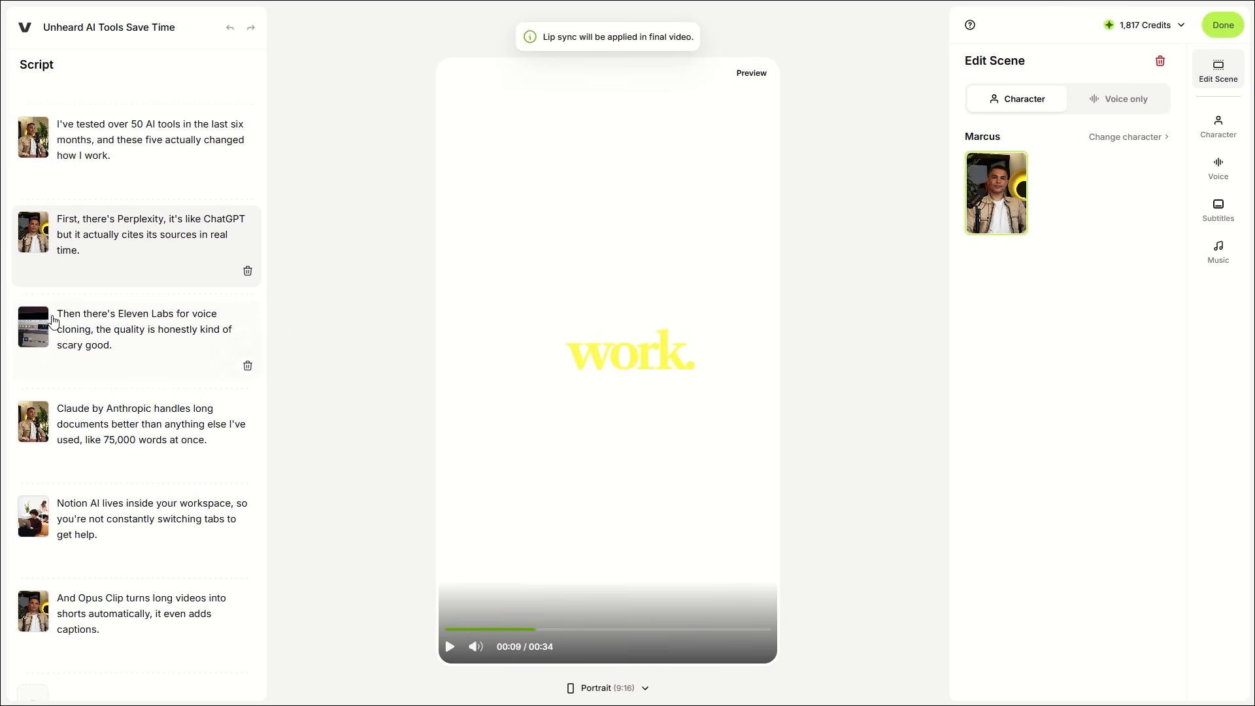
{"action": "left_click", "coordinate": [35, 329]}
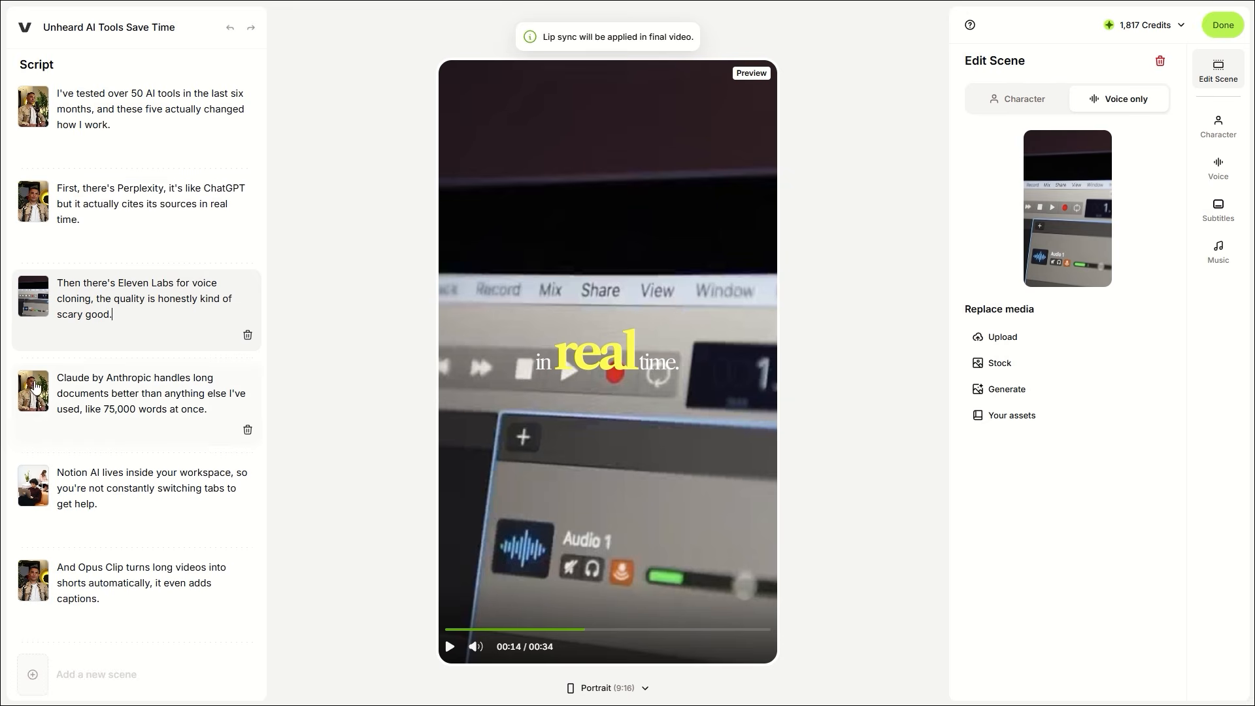
{"action": "left_click", "coordinate": [35, 388]}
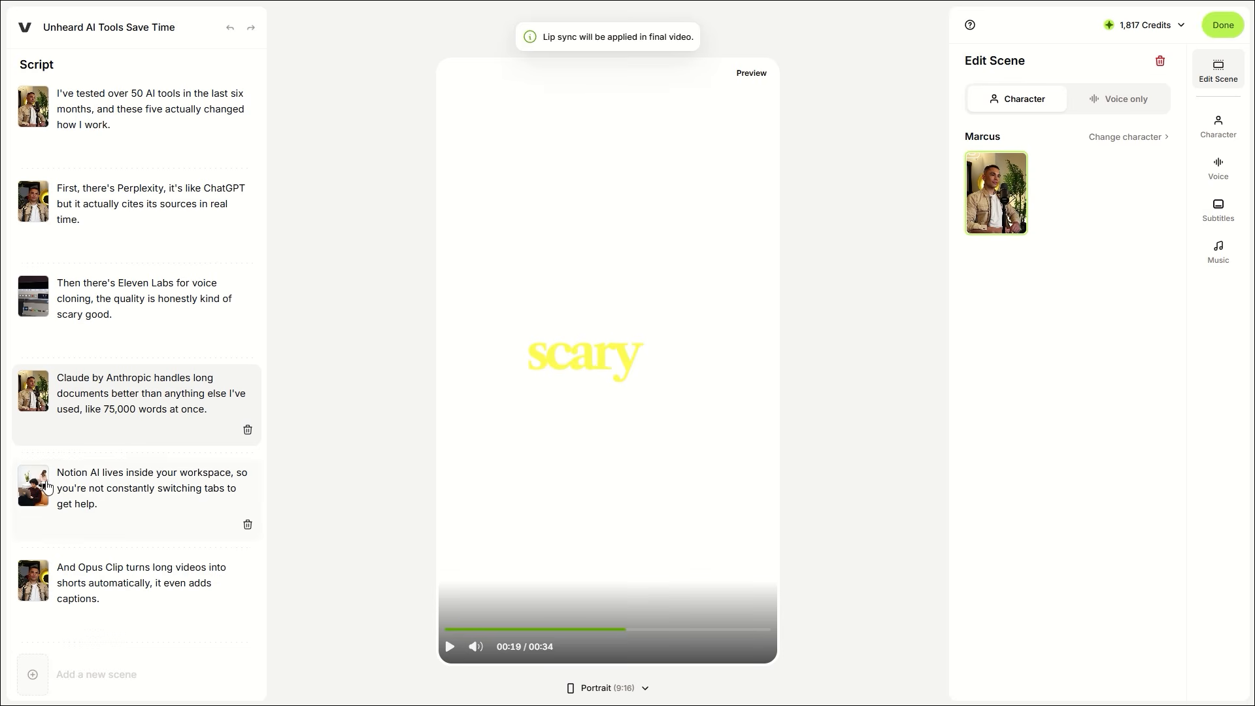
{"action": "left_click", "coordinate": [47, 487]}
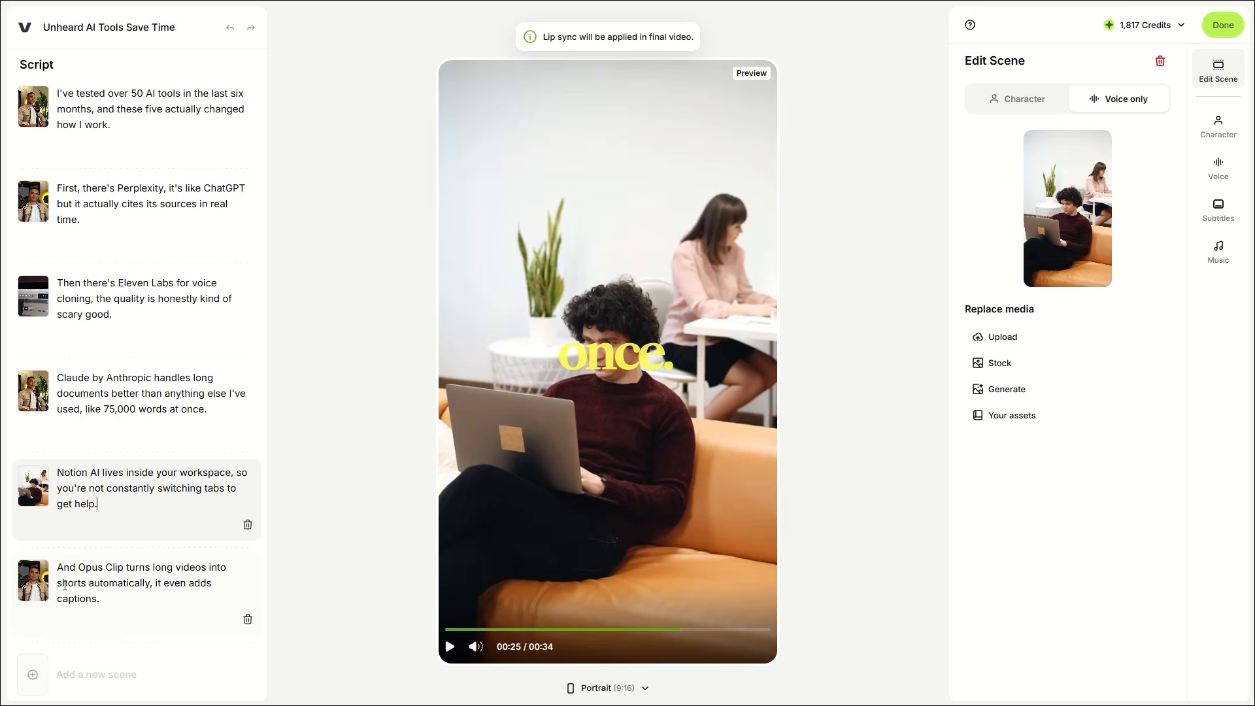
{"action": "left_click_drag", "start_coordinate": [64, 585], "coordinate": [68, 585]}
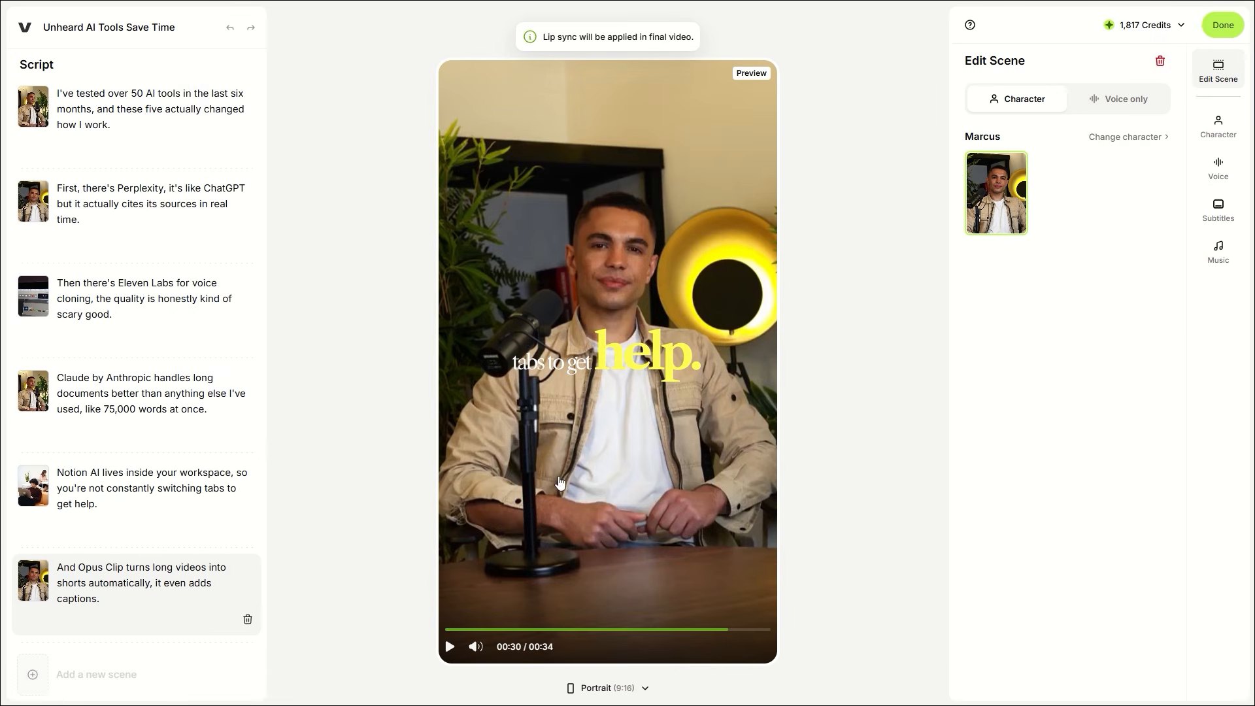
Step: Scrub the preview through the closing, second and Notion AI scenes, then click Done
{"action": "left_click_drag", "start_coordinate": [718, 631], "coordinate": [756, 633]}
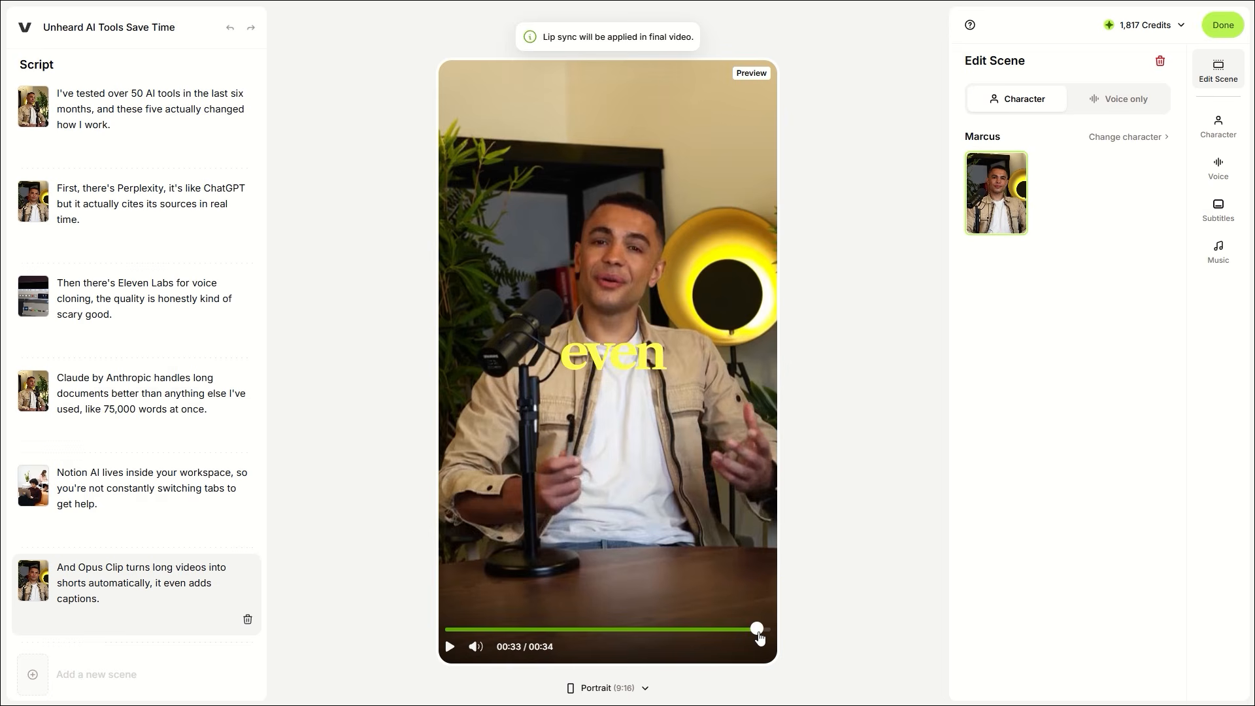
{"action": "left_click_drag", "start_coordinate": [456, 632], "coordinate": [515, 634]}
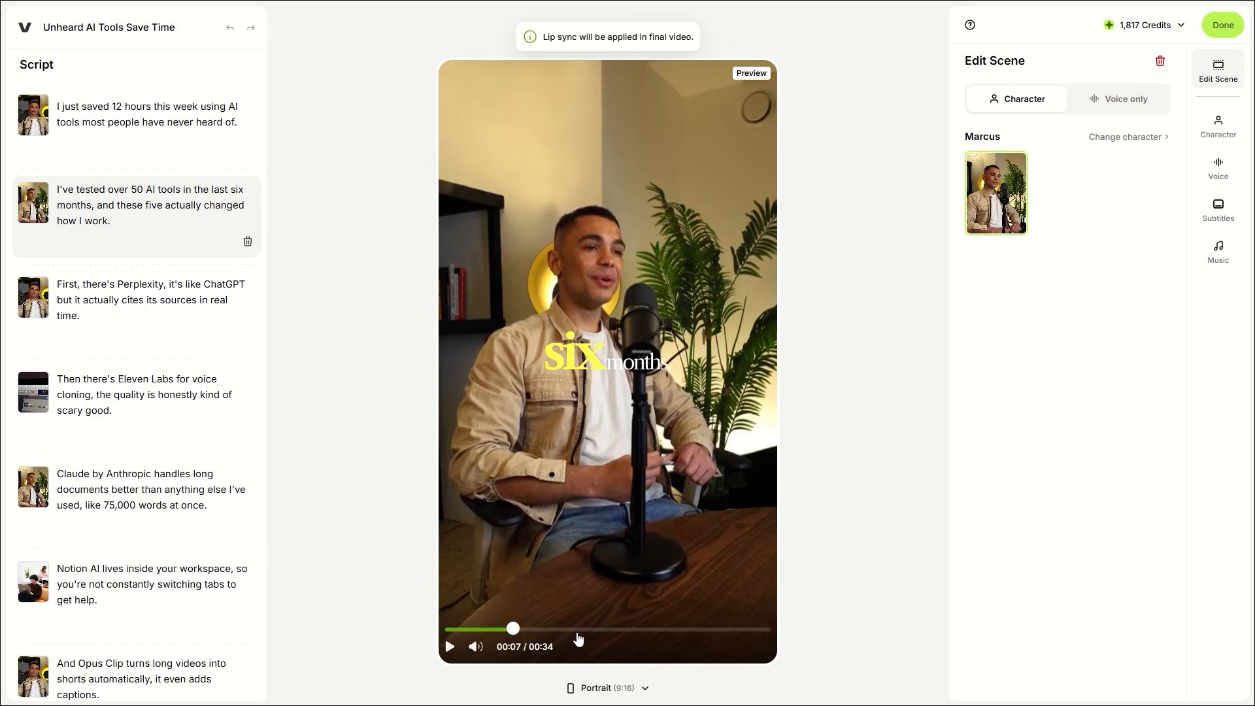
{"action": "left_click", "coordinate": [706, 630]}
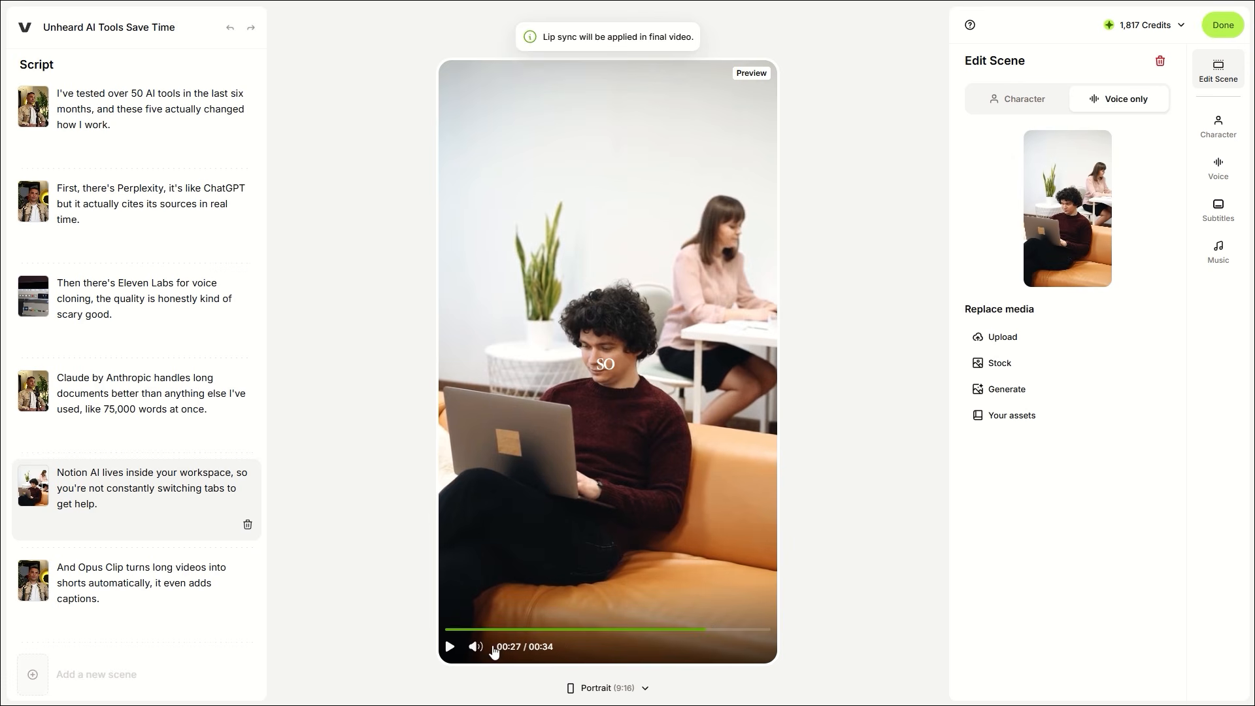
{"action": "left_click", "coordinate": [1223, 25]}
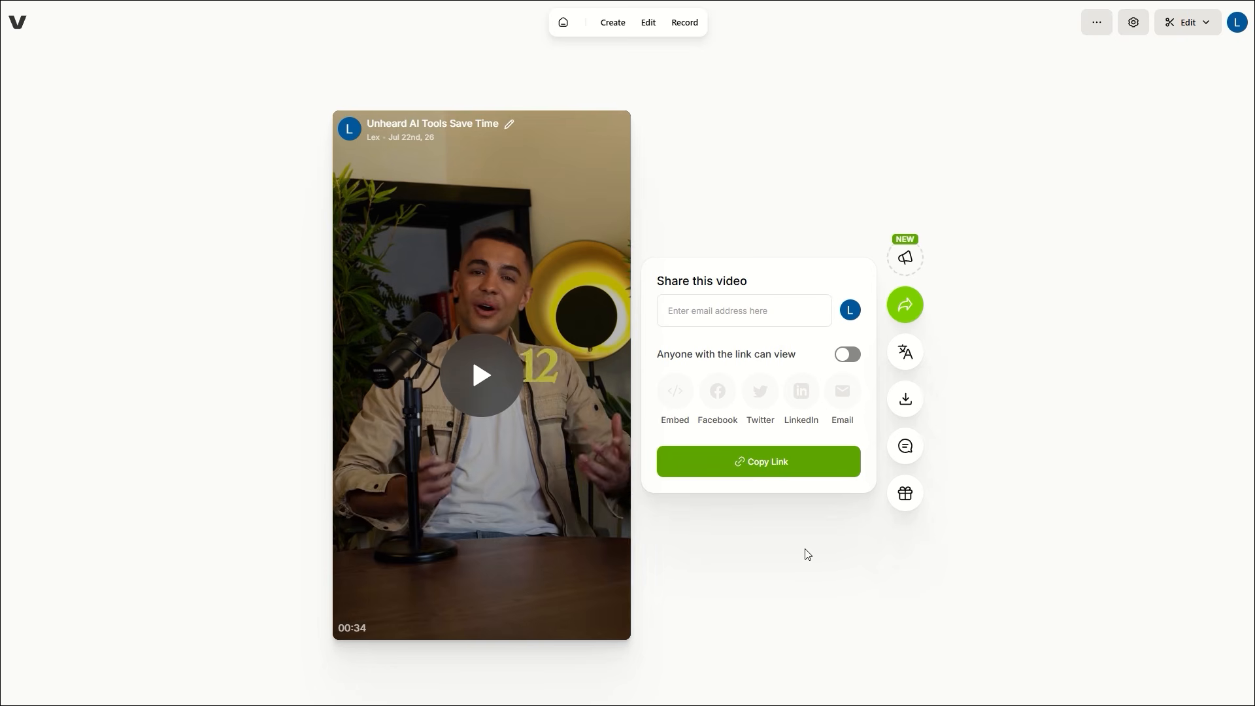
Step: Play the finished video on the share page, skipping to about 8 seconds and near the end
{"action": "left_click", "coordinate": [475, 369]}
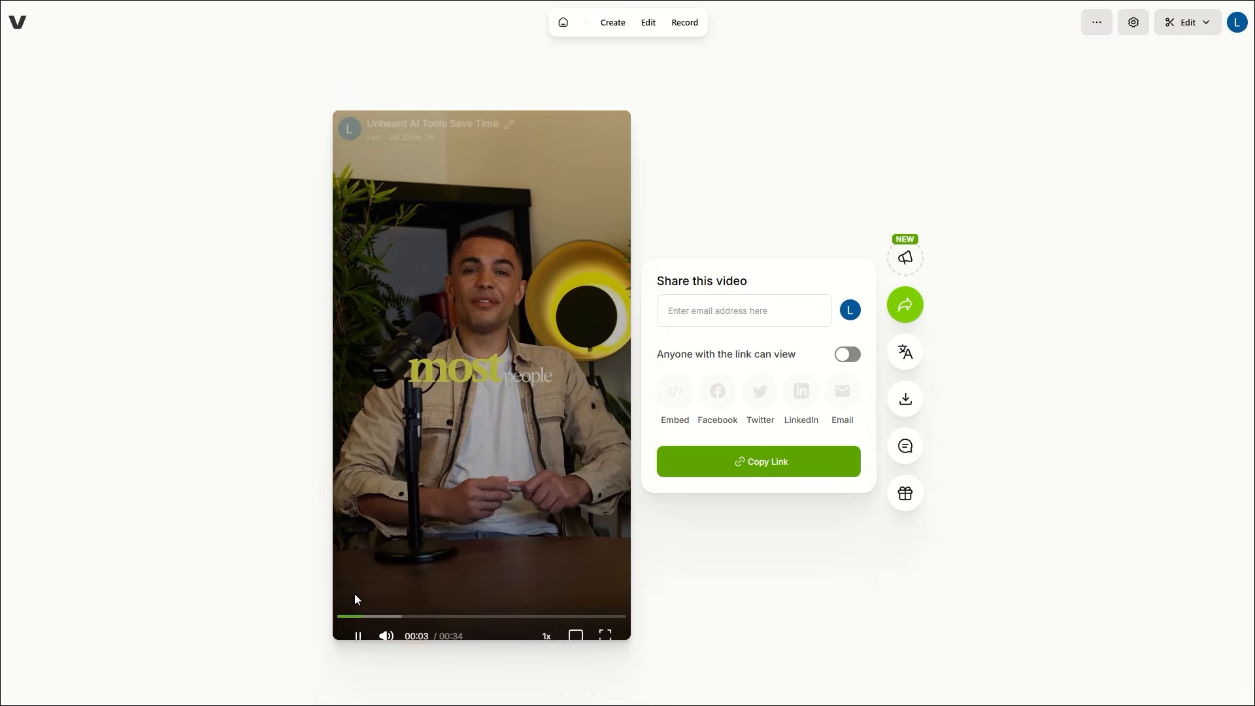
{"action": "left_click", "coordinate": [358, 633]}
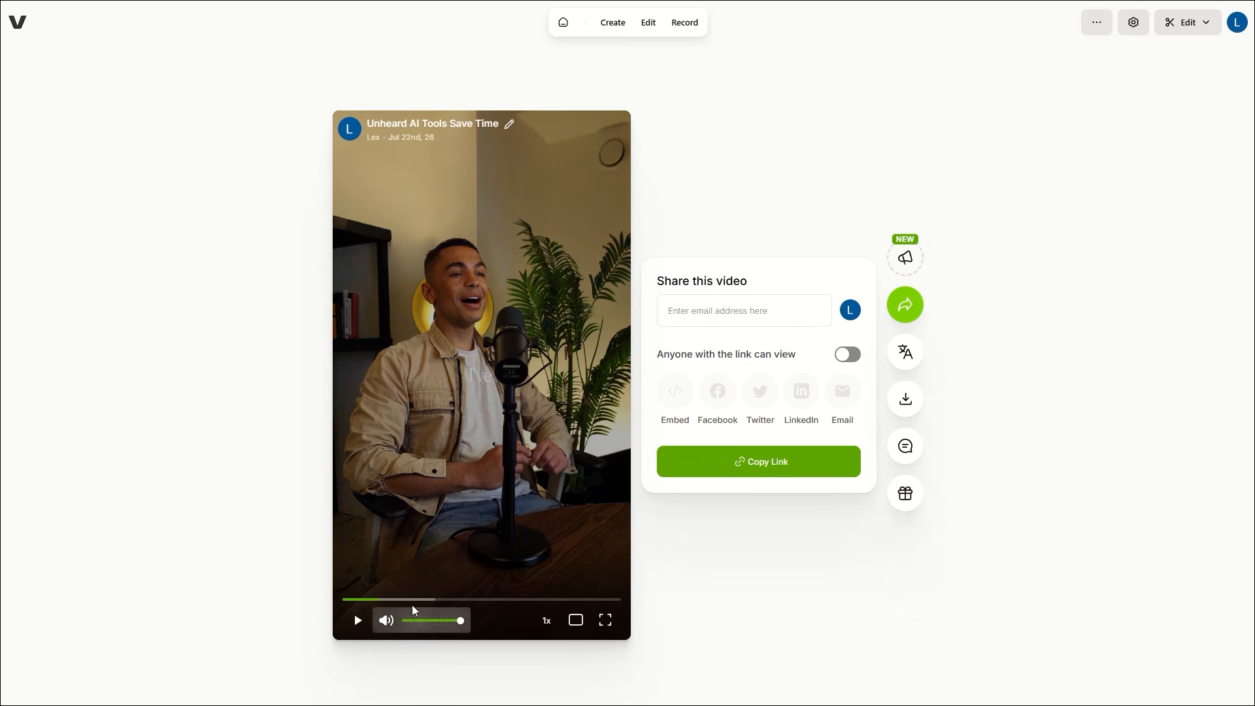
{"action": "left_click", "coordinate": [407, 599]}
{"action": "left_click", "coordinate": [357, 621]}
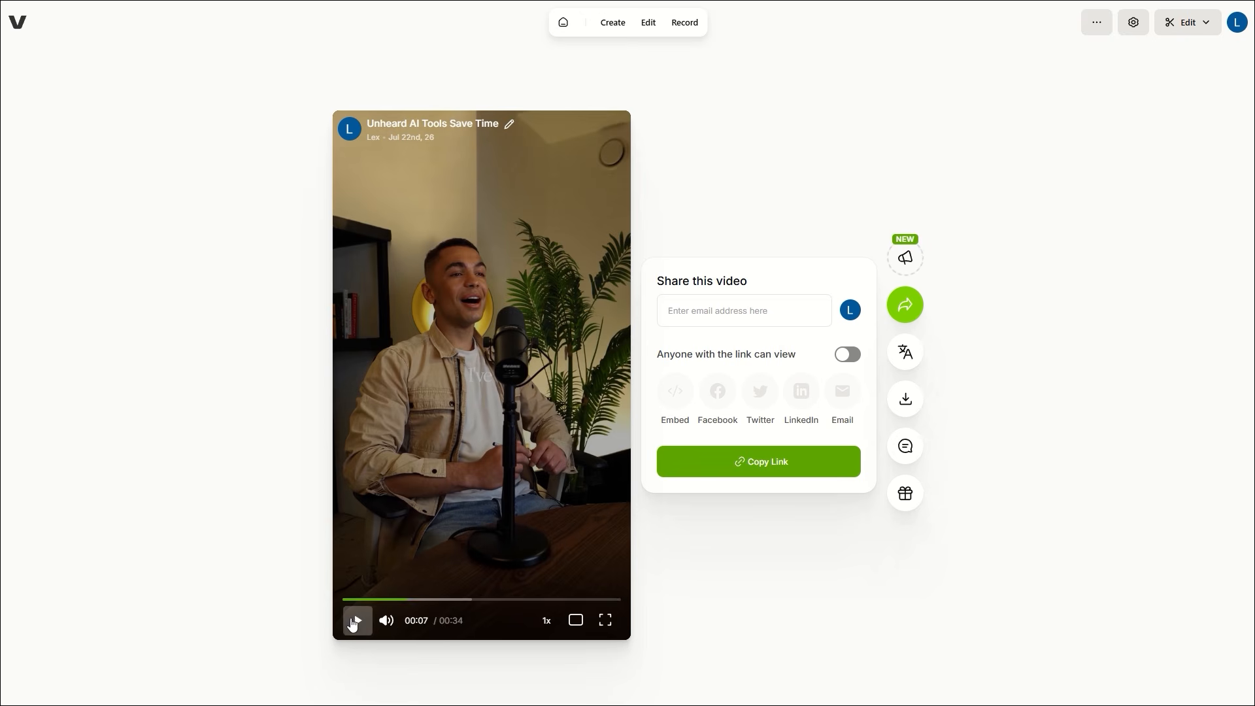
{"action": "left_click", "coordinate": [352, 623]}
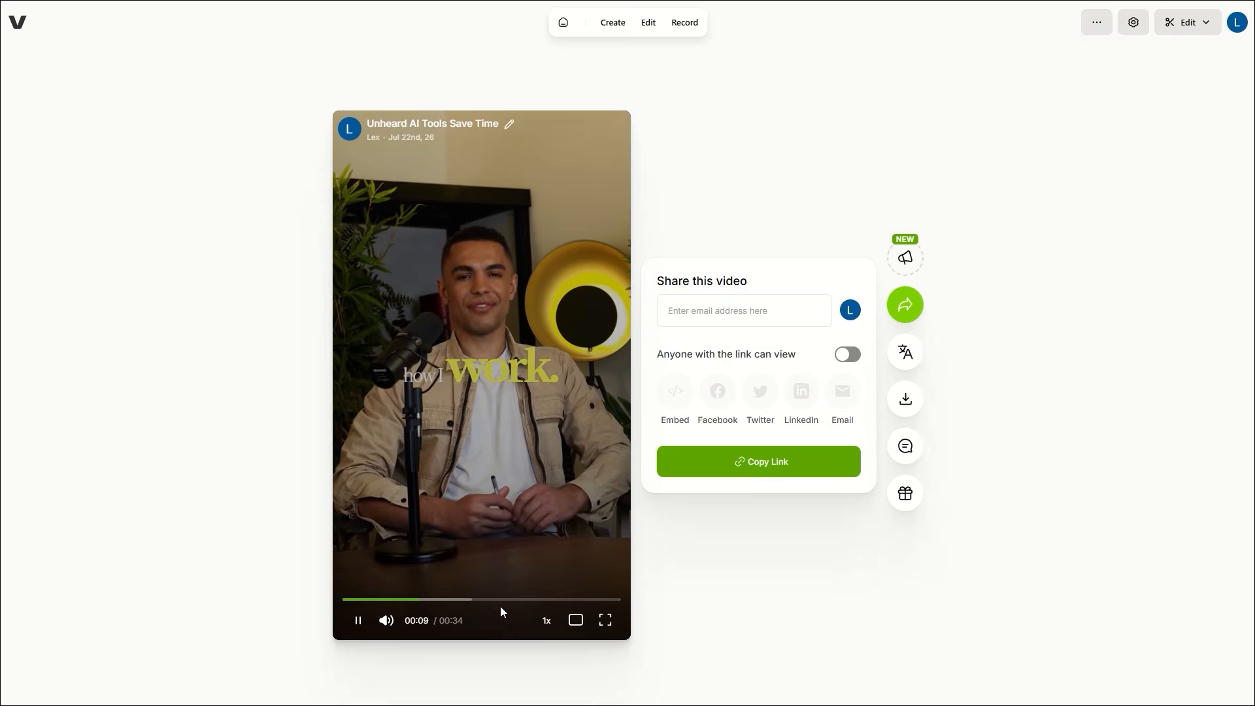
{"action": "left_click", "coordinate": [561, 599]}
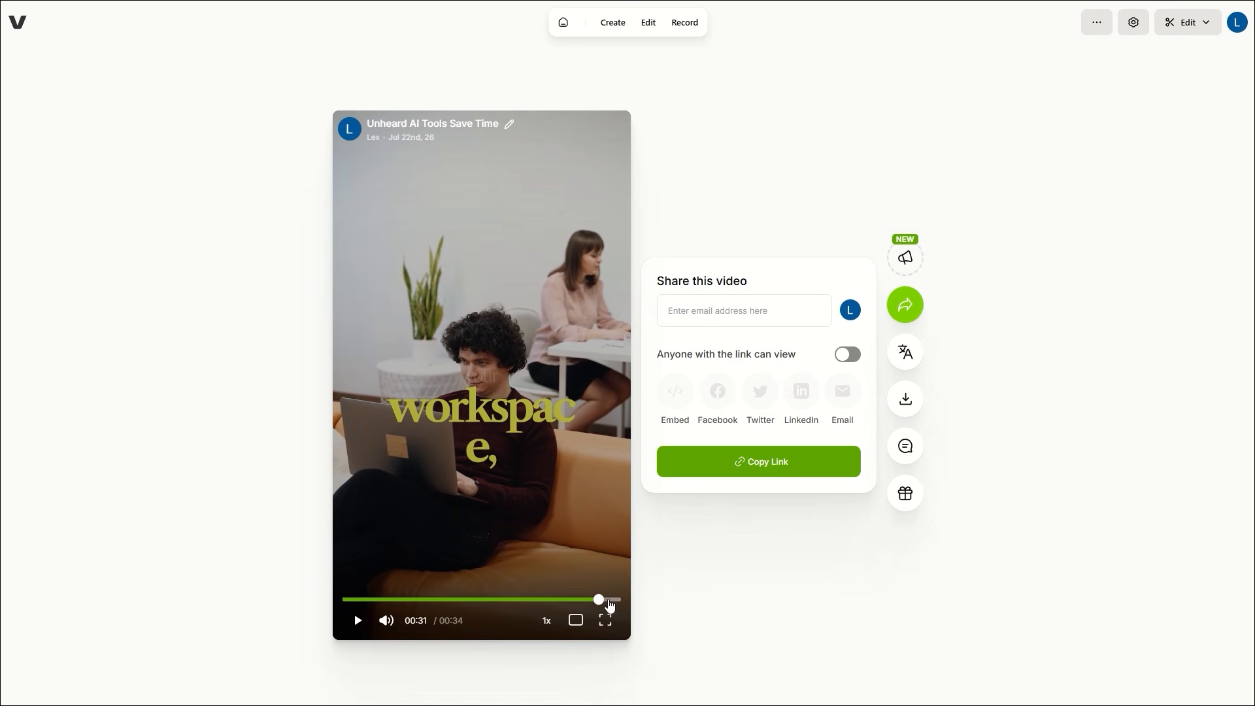
{"action": "left_click", "coordinate": [361, 623]}
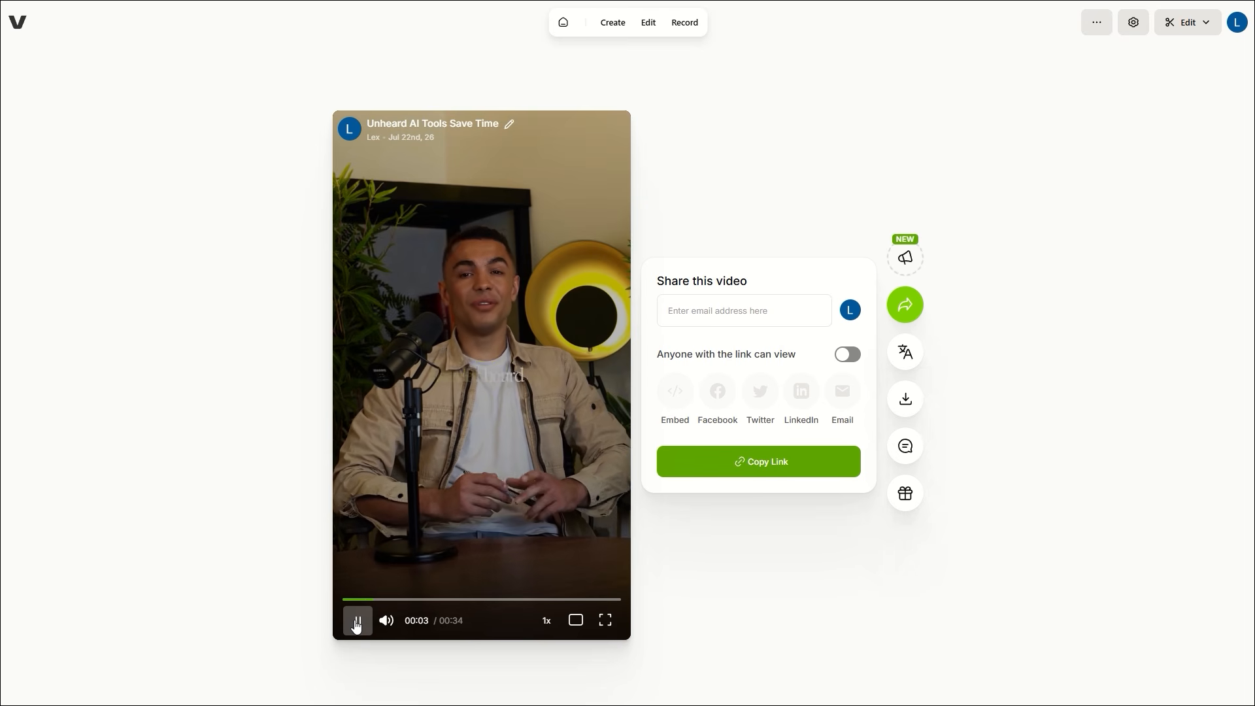
{"action": "left_click", "coordinate": [356, 622]}
{"action": "left_click", "coordinate": [355, 622]}
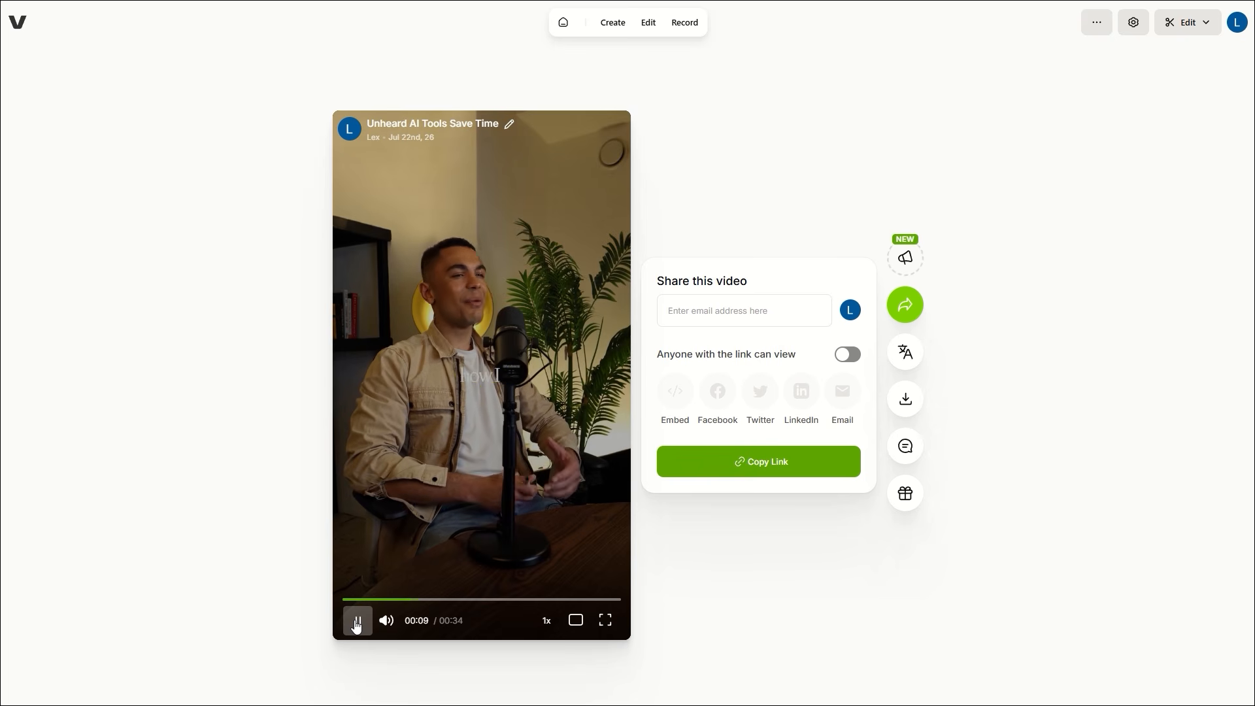
{"action": "left_click", "coordinate": [356, 622]}
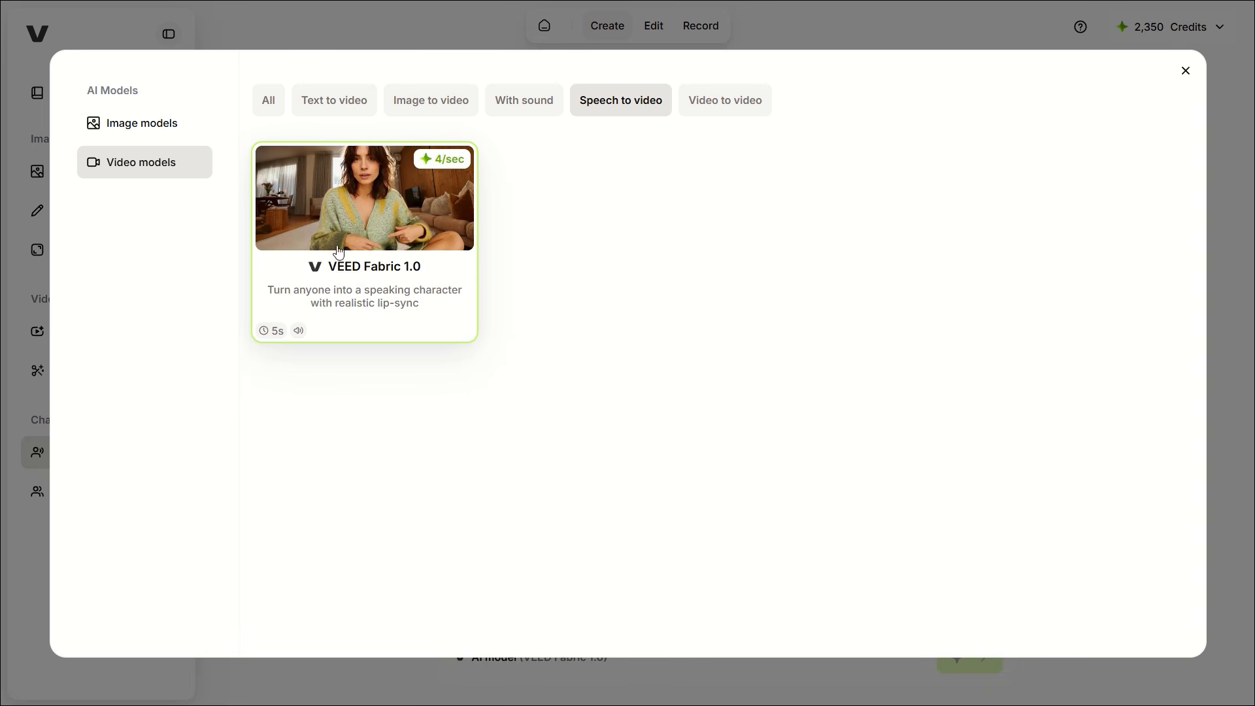
Step: Upload the character photo as the speaker and paste the coffee-shop review script
{"action": "left_click", "coordinate": [1209, 84]}
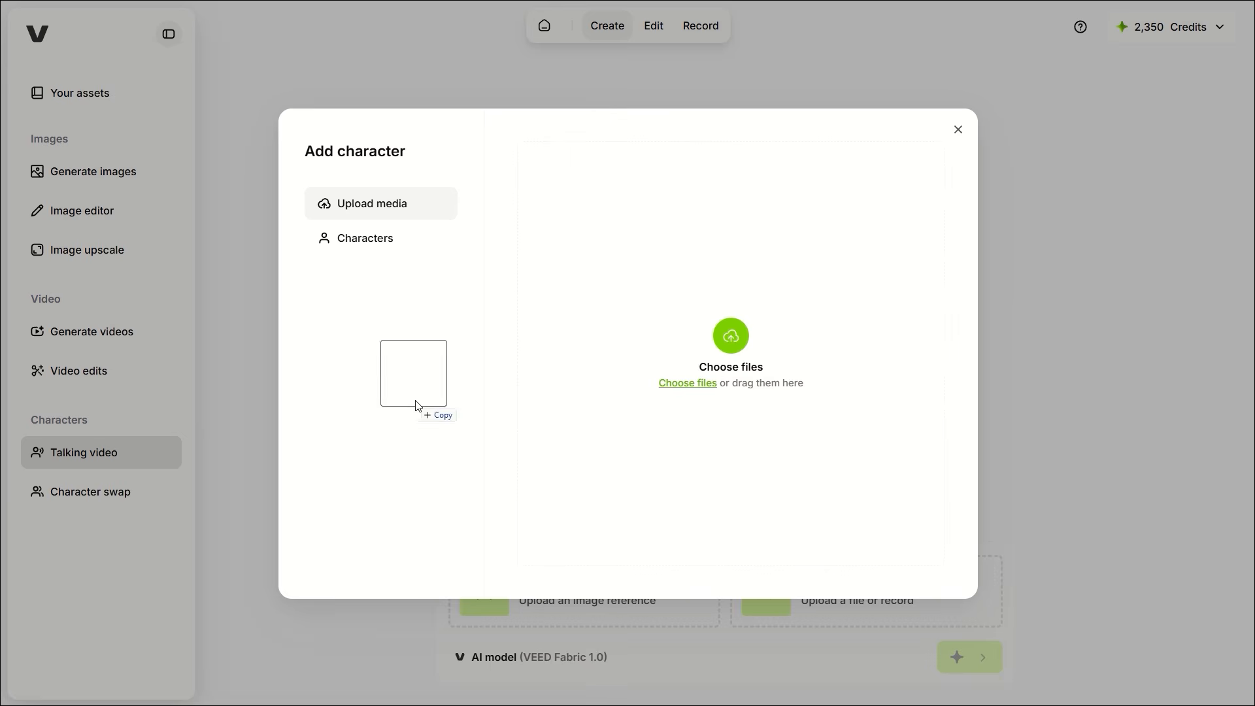
{"action": "left_click_drag", "start_coordinate": [416, 401], "coordinate": [693, 434]}
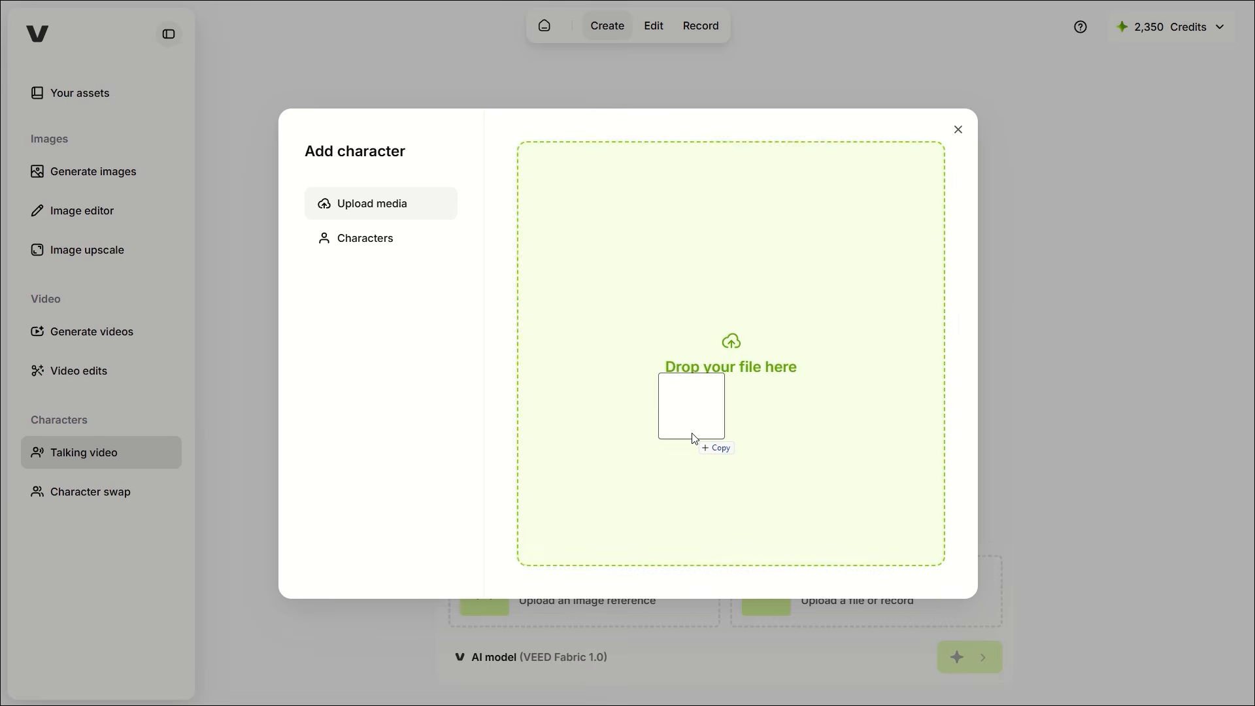
{"action": "left_click_drag", "start_coordinate": [693, 434], "coordinate": [692, 434]}
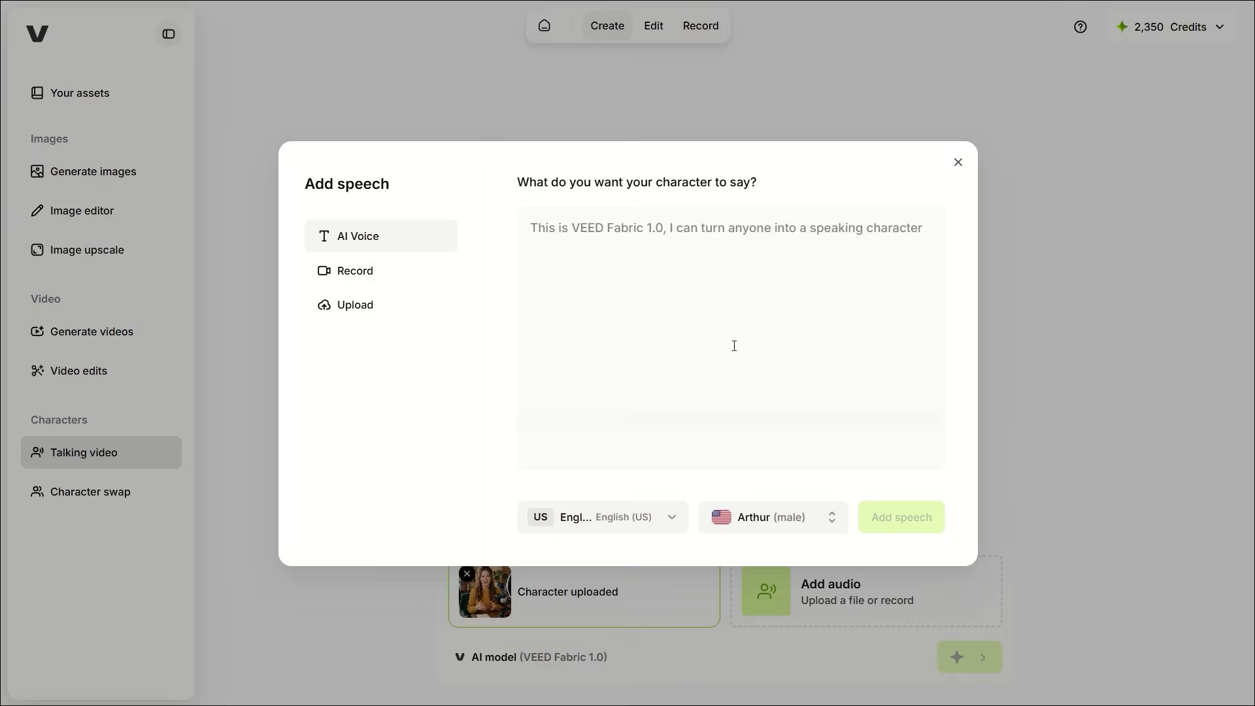
{"action": "left_click", "coordinate": [734, 347]}
{"action": "key", "text": "ctrl+v"}
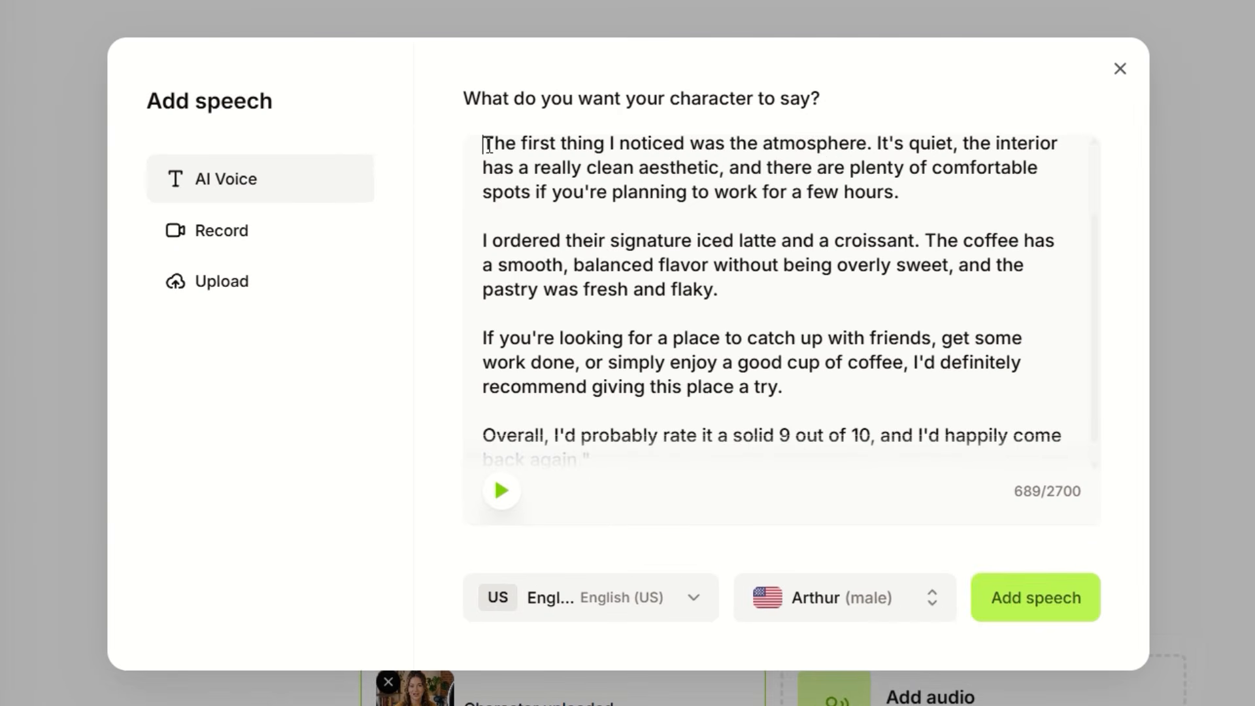
{"action": "left_click_drag", "start_coordinate": [488, 145], "coordinate": [772, 307]}
{"action": "left_click", "coordinate": [773, 309]}
{"action": "scroll", "coordinate": [751, 321], "scroll_direction": "down", "scroll_amount": 1}
{"action": "left_click_drag", "start_coordinate": [621, 453], "coordinate": [933, 218]}
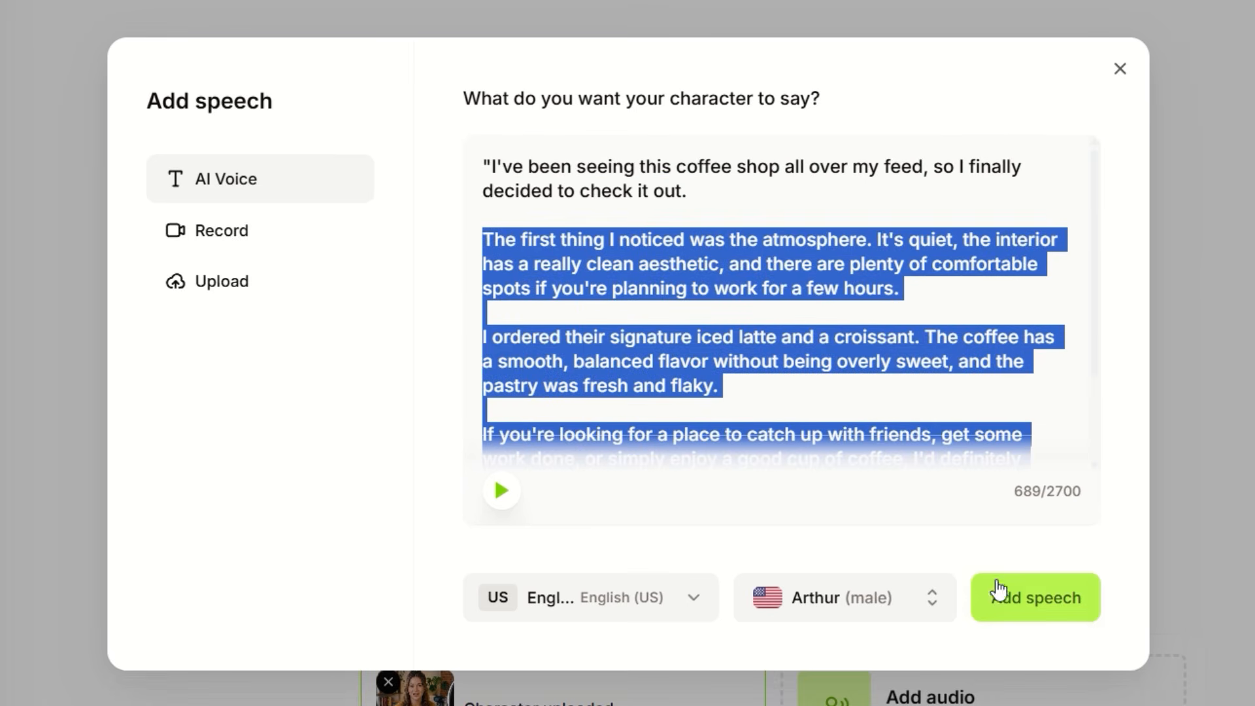
Step: Choose the Adeline voice, add the speech and generate the talking video
{"action": "left_click", "coordinate": [841, 600]}
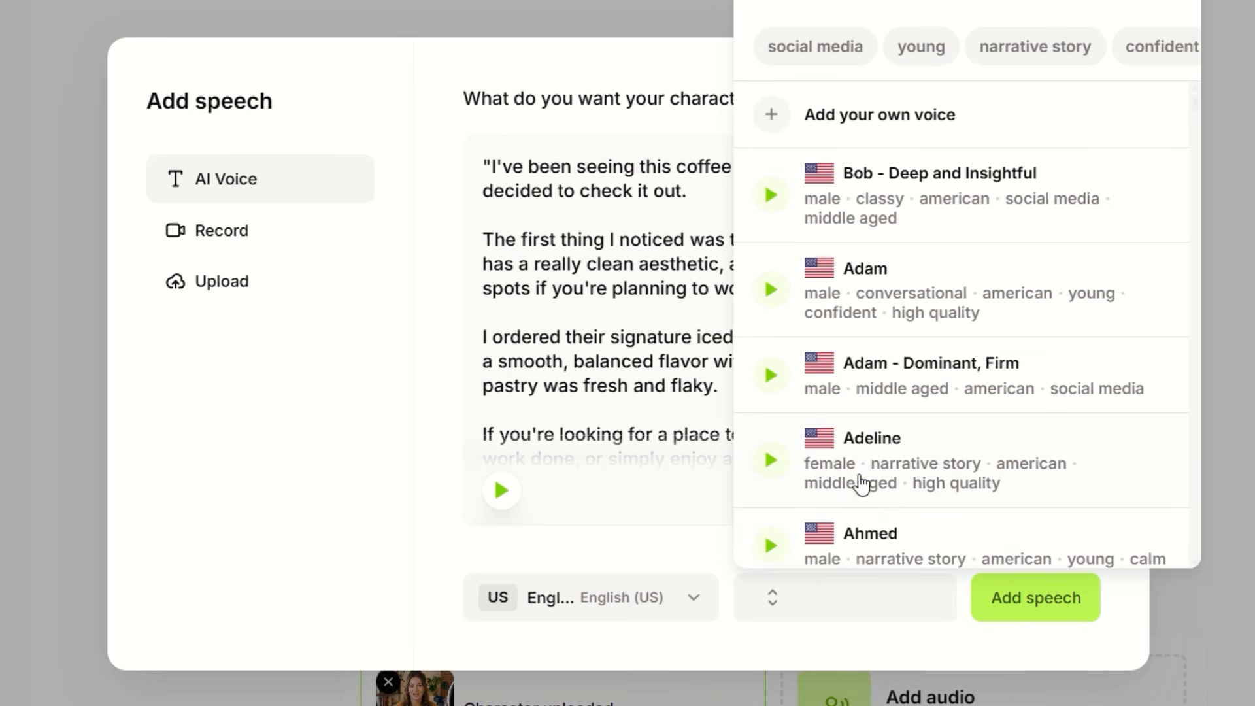
{"action": "left_click", "coordinate": [851, 465]}
{"action": "left_click", "coordinate": [985, 616]}
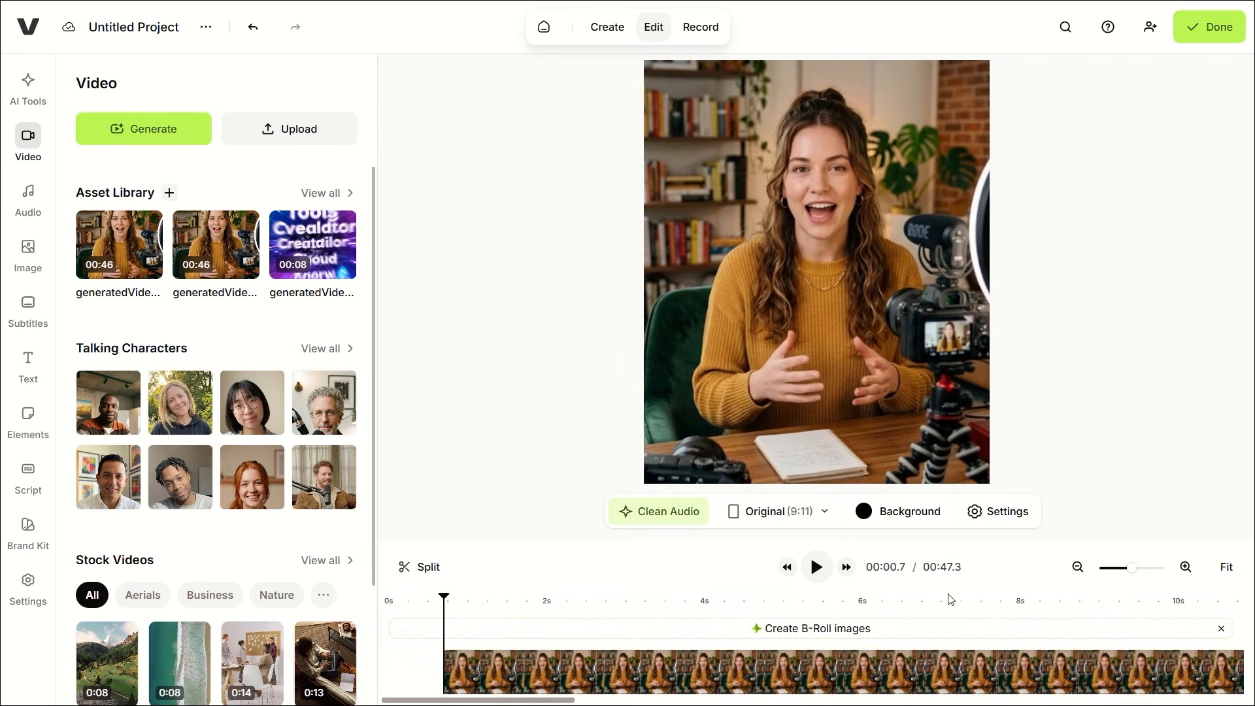
Step: Start B-roll image generation, then auto-generate English subtitles
{"action": "left_click", "coordinate": [837, 639]}
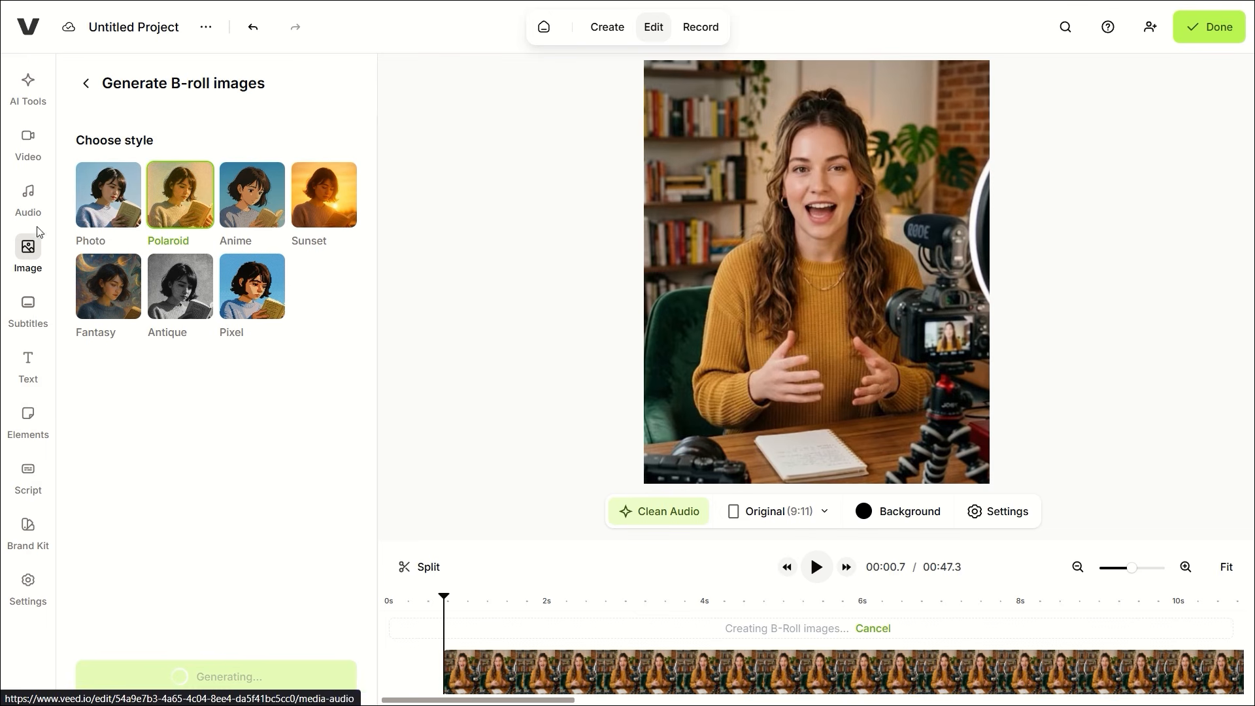
{"action": "left_click", "coordinate": [28, 307]}
{"action": "left_click", "coordinate": [259, 305]}
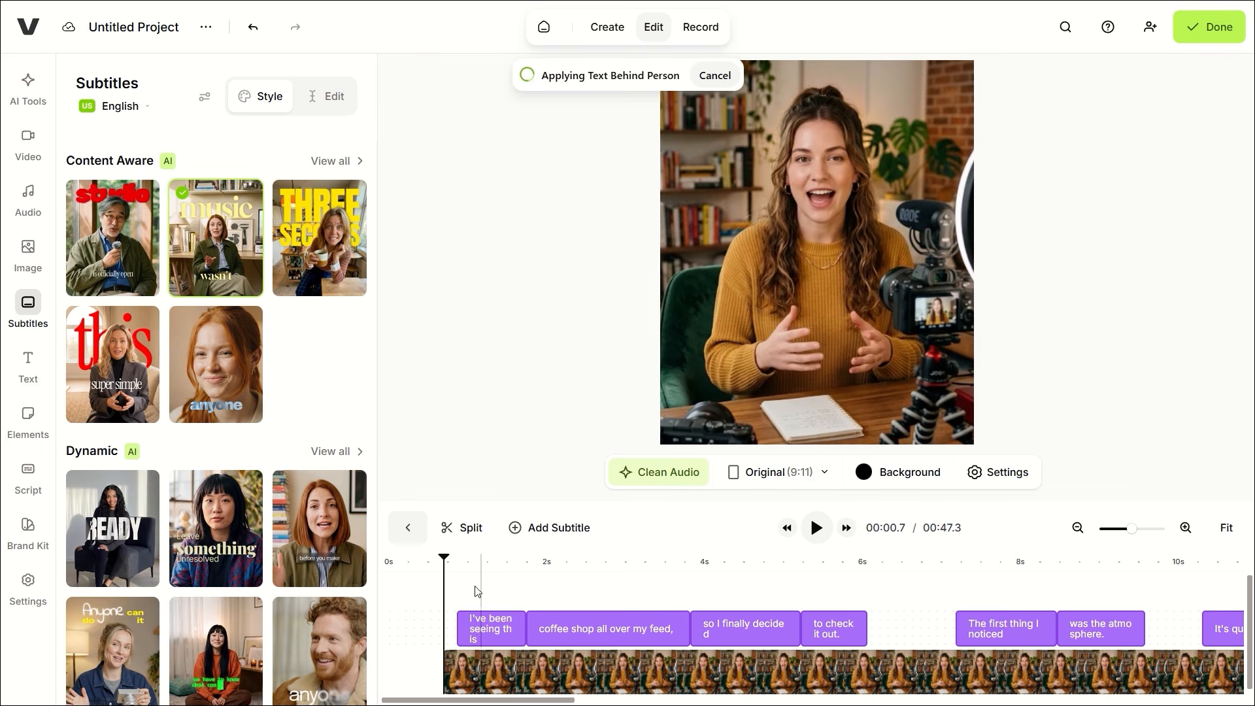
Step: Preview the subtitles from about 3.5 seconds and switch them to the fifth Content Aware style
{"action": "left_click_drag", "start_coordinate": [478, 592], "coordinate": [724, 591]}
{"action": "key", "text": "space"}
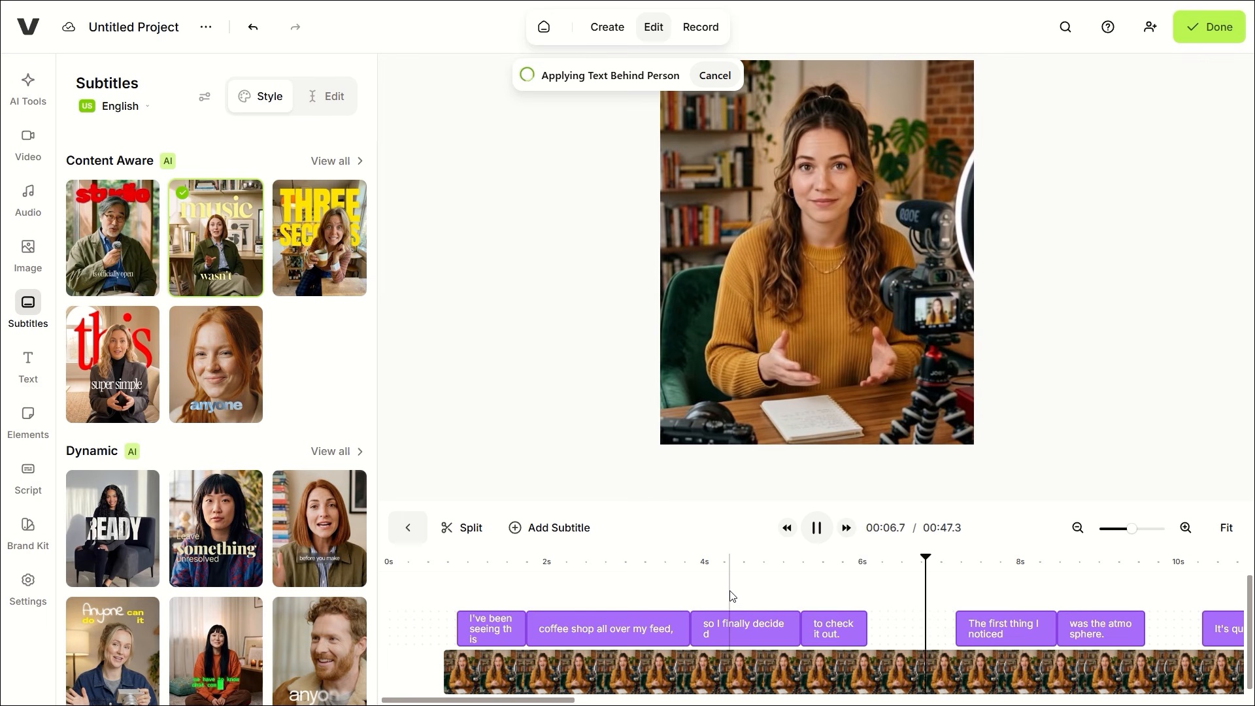
{"action": "scroll", "coordinate": [839, 601], "scroll_direction": "down", "scroll_amount": 5}
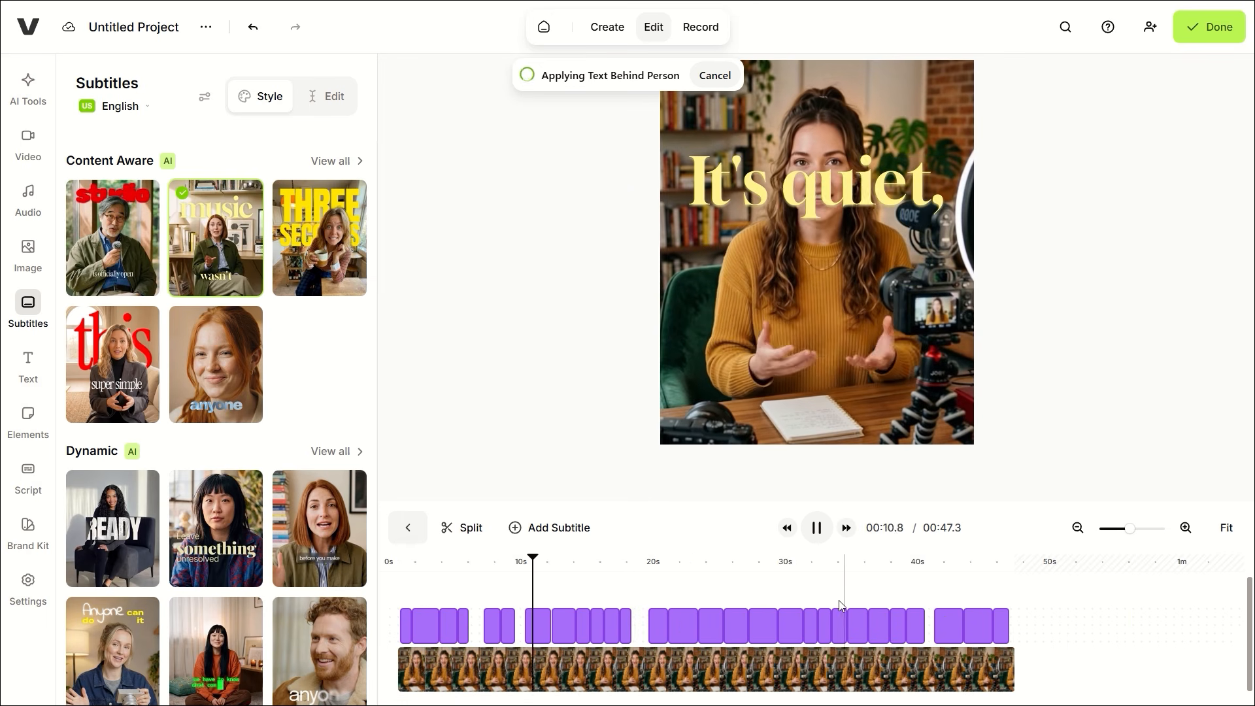
{"action": "key", "text": "space"}
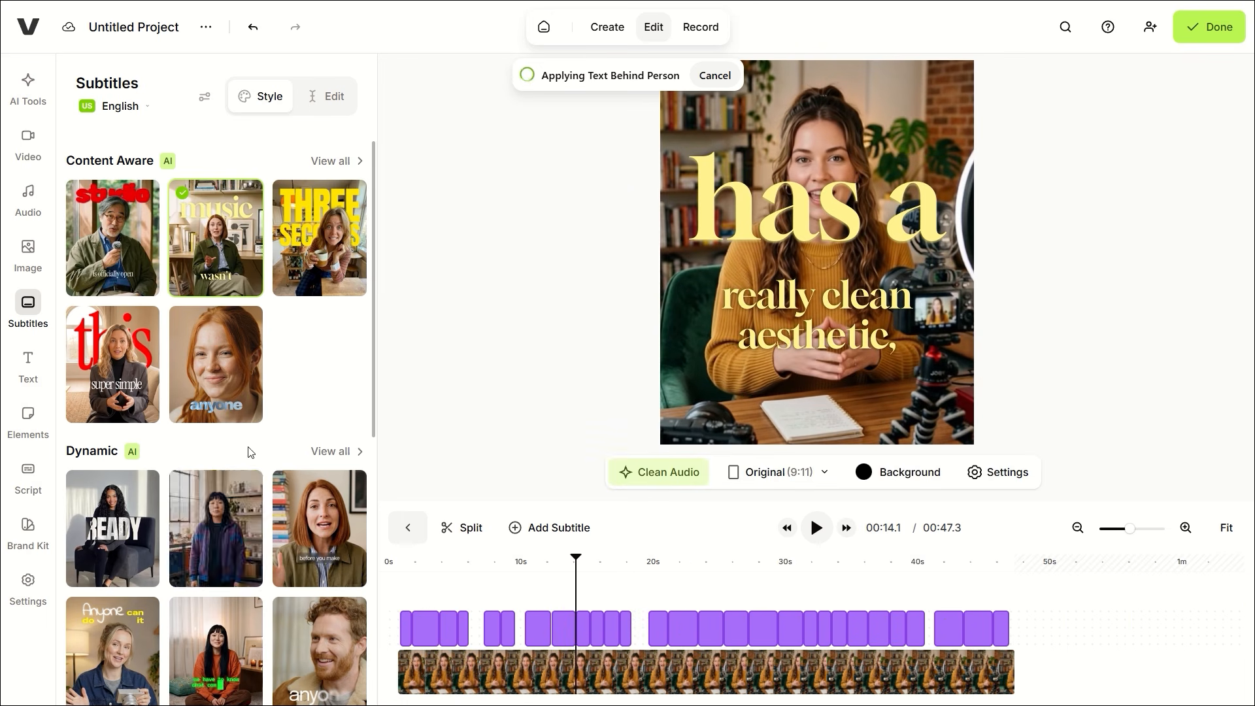
{"action": "left_click", "coordinate": [215, 382]}
{"action": "key", "text": "space"}
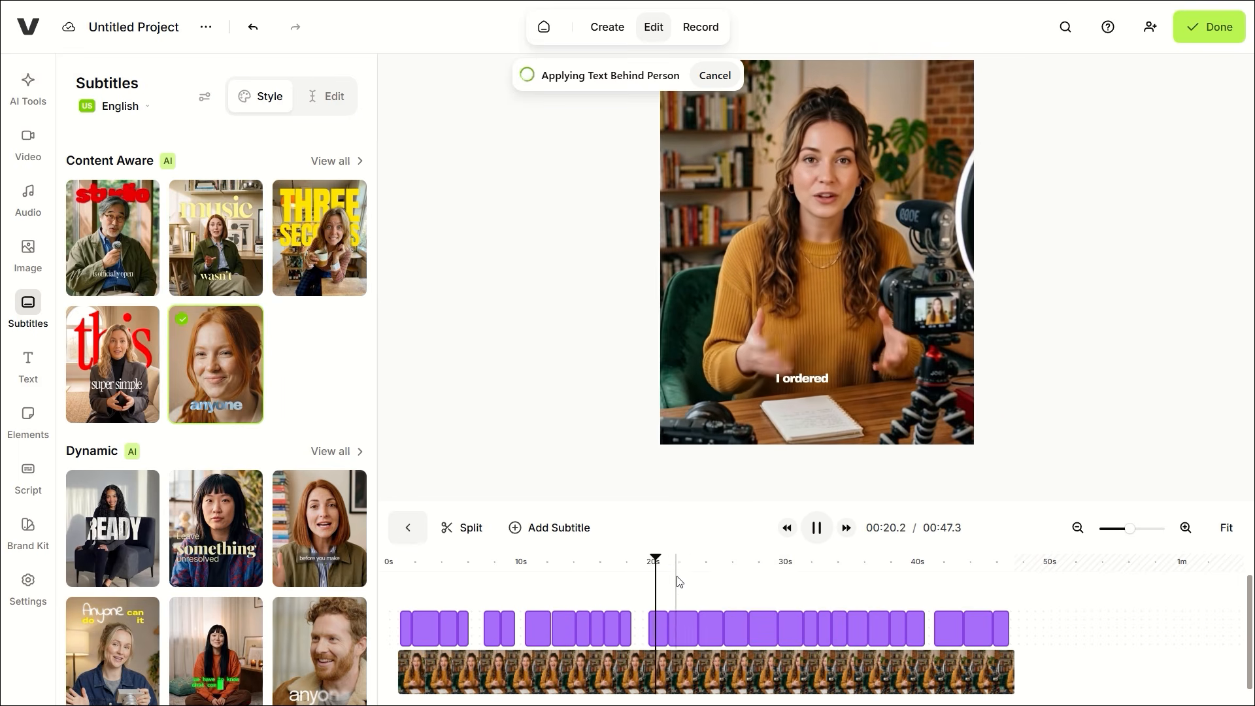
{"action": "key", "text": "space"}
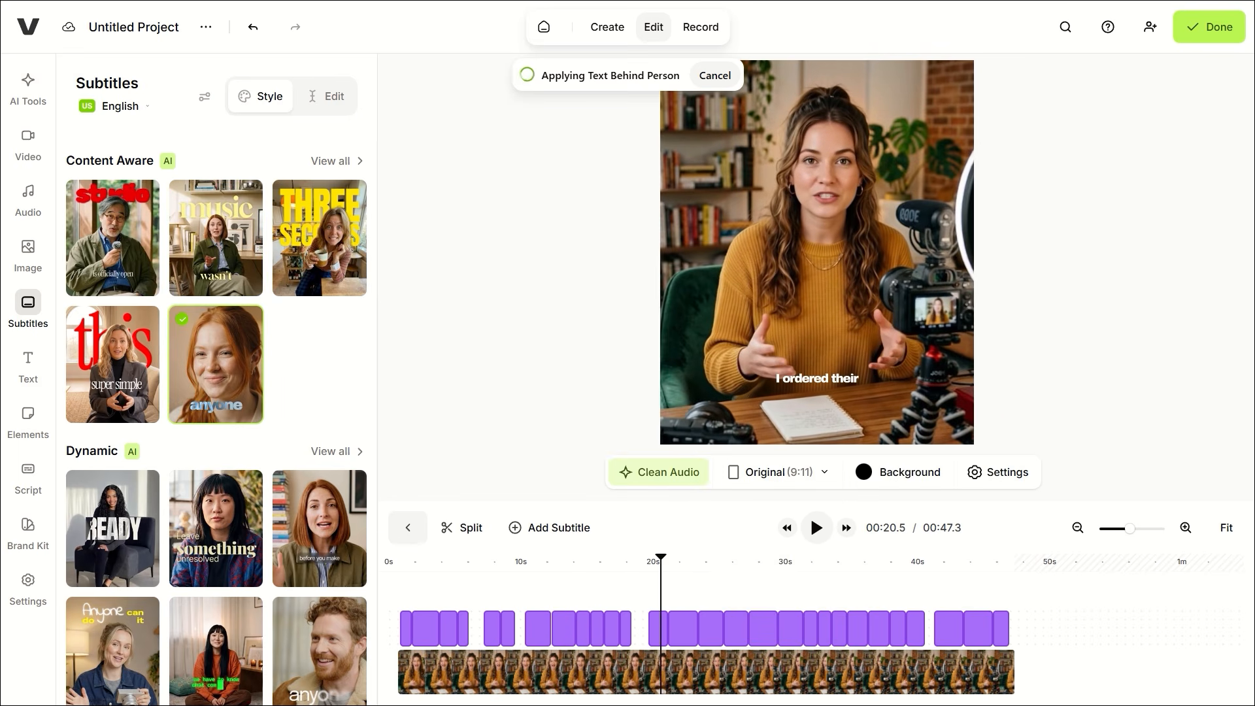
Step: Preview Funk on the One, Mind Blank, ALL MY GIRLS and Dawn, then add Dawn at 0 seconds
{"action": "left_click", "coordinate": [28, 196]}
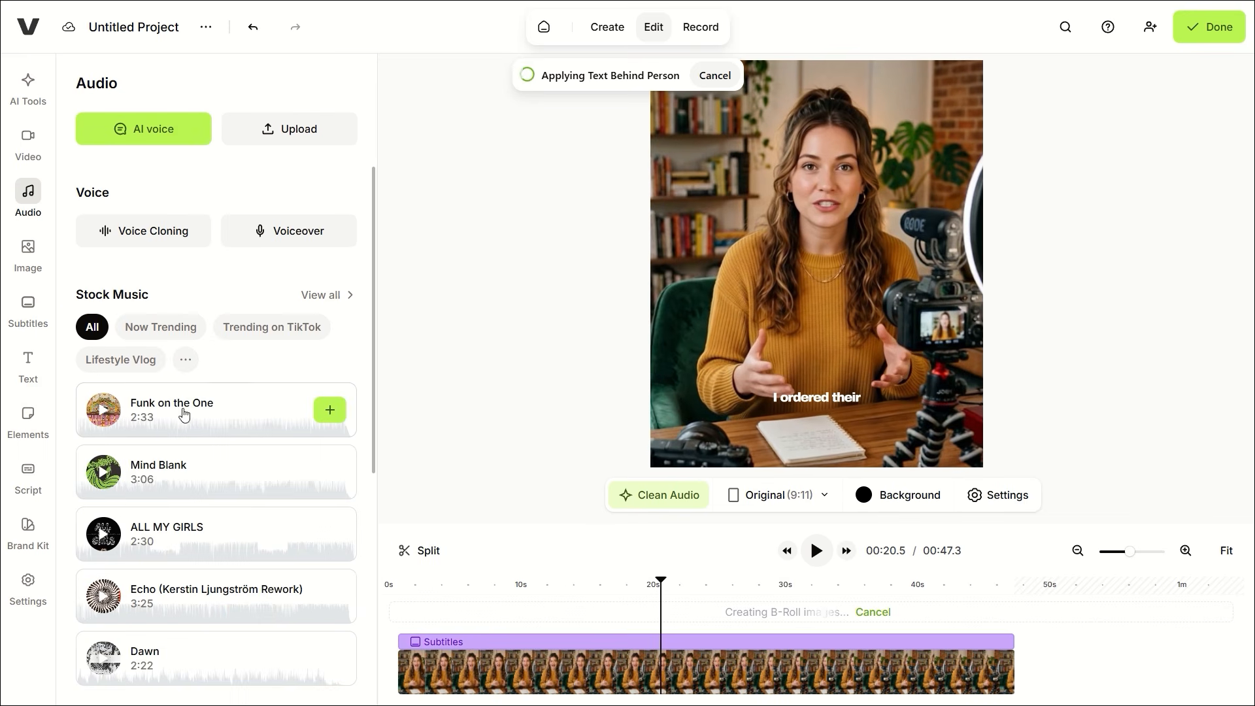
{"action": "left_click", "coordinate": [105, 406]}
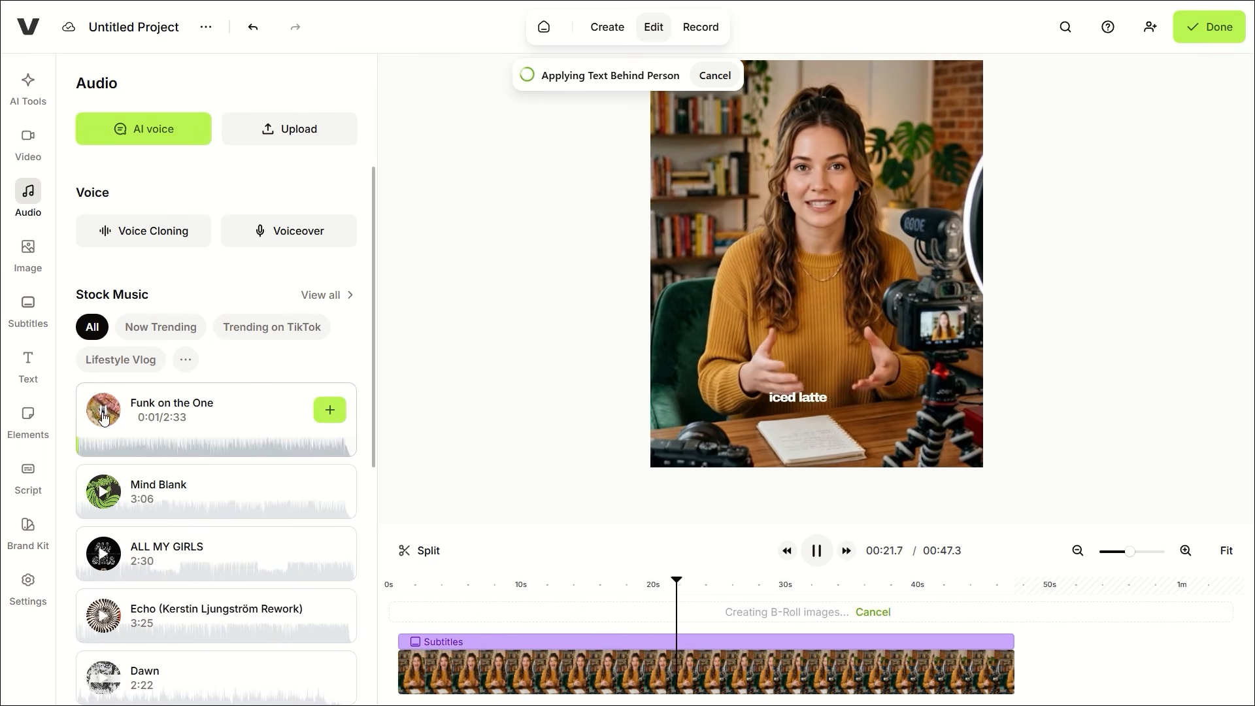
{"action": "left_click", "coordinate": [104, 408]}
{"action": "left_click", "coordinate": [99, 482]}
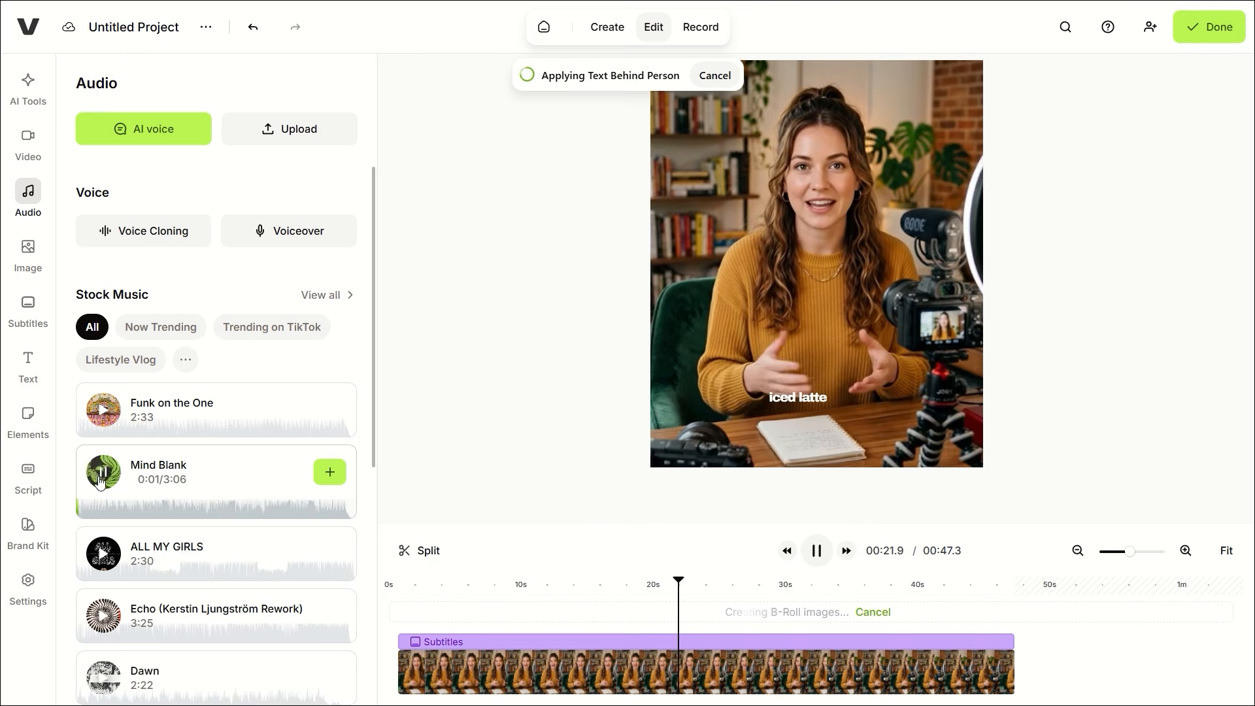
{"action": "left_click", "coordinate": [104, 531]}
{"action": "scroll", "coordinate": [114, 523], "scroll_direction": "down", "scroll_amount": 3}
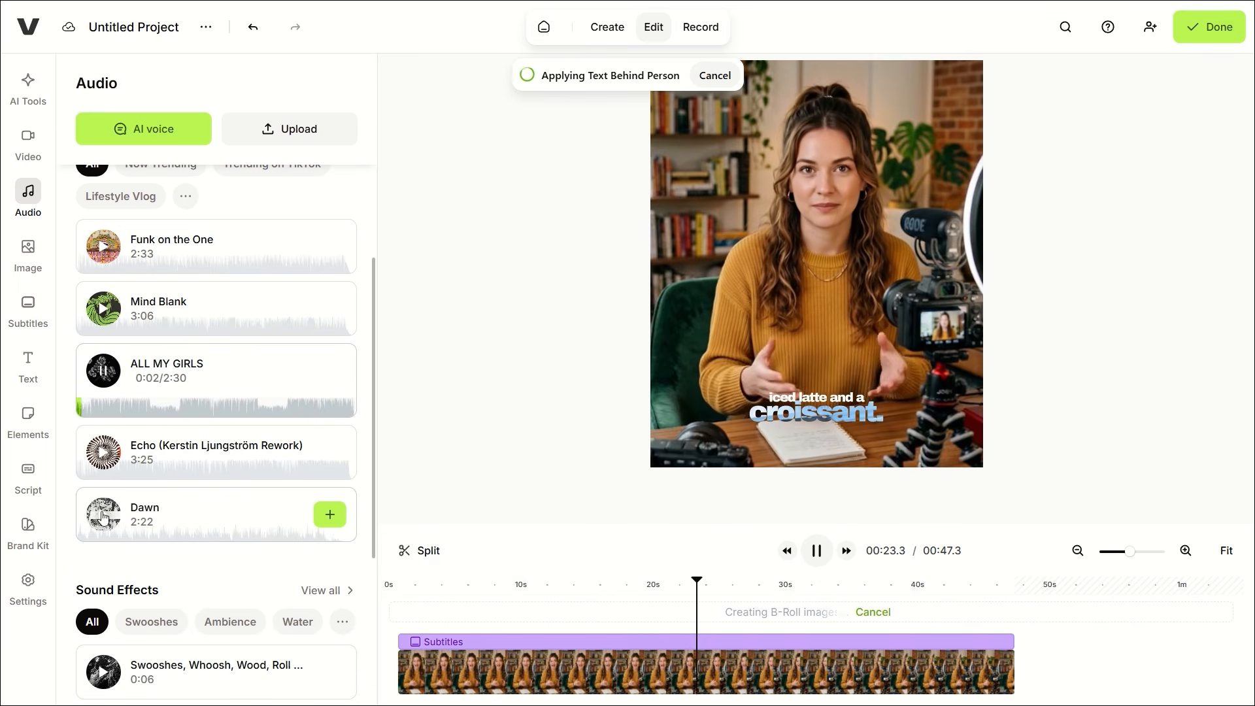
{"action": "left_click", "coordinate": [117, 516]}
{"action": "left_click", "coordinate": [330, 497]}
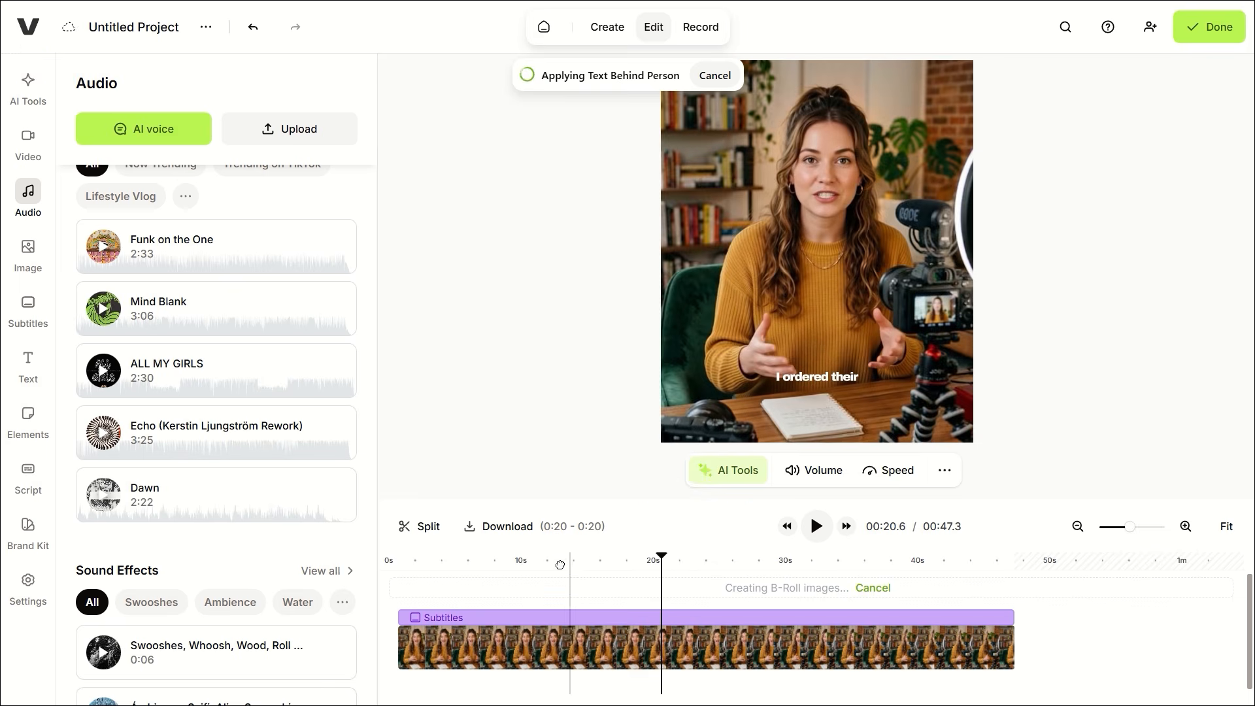
{"action": "left_click_drag", "start_coordinate": [705, 684], "coordinate": [428, 691]}
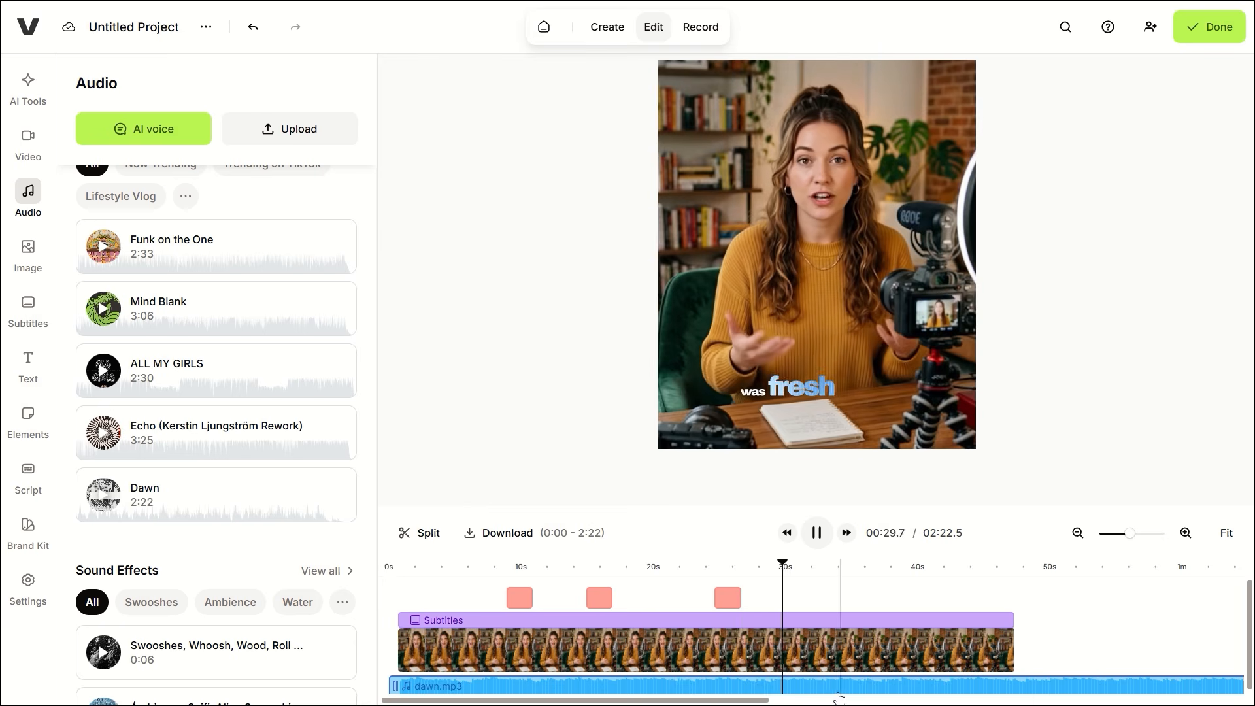
Step: Open the subtitle Style presets and play from the start to preview the yellow Content Aware captions
{"action": "left_click", "coordinate": [28, 84]}
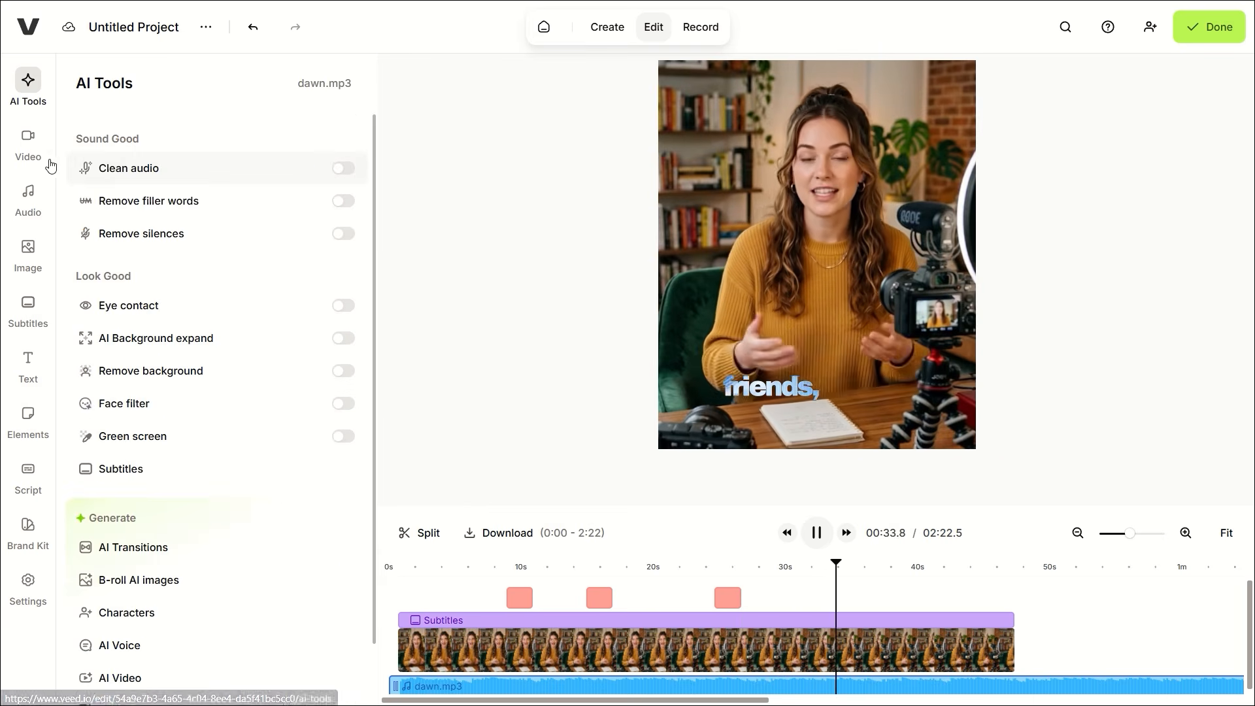
{"action": "left_click", "coordinate": [30, 146]}
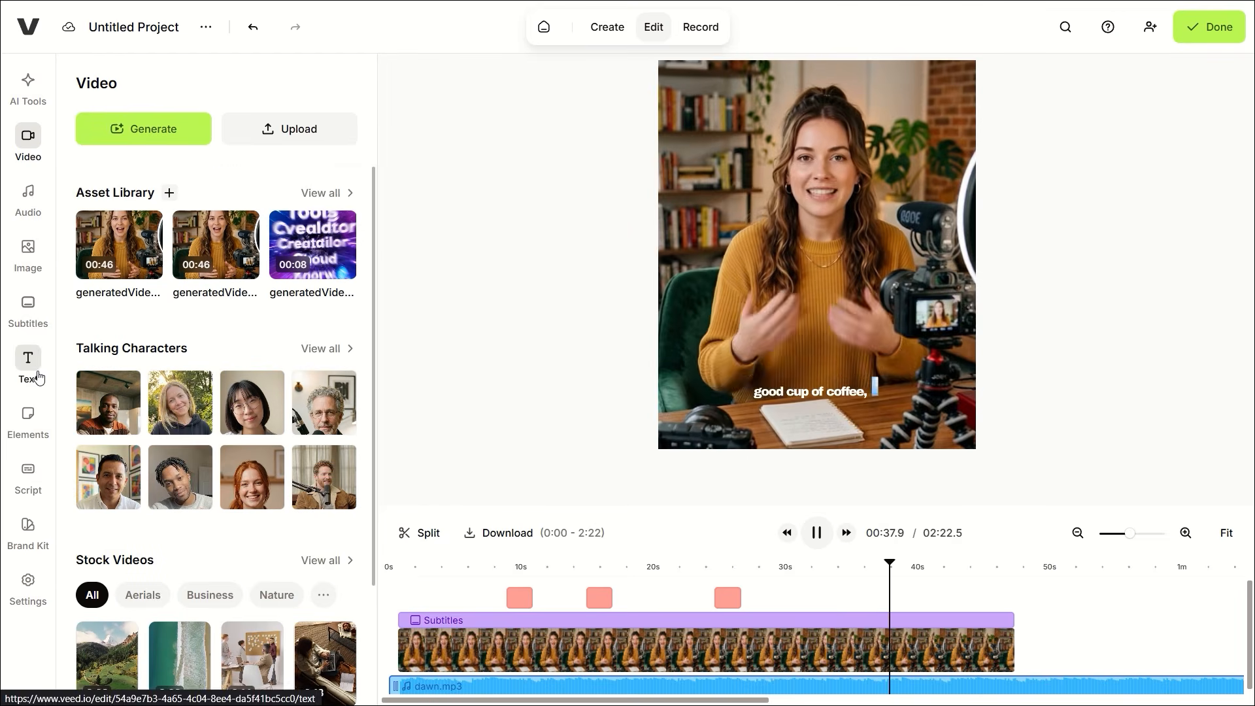
{"action": "left_click", "coordinate": [34, 313]}
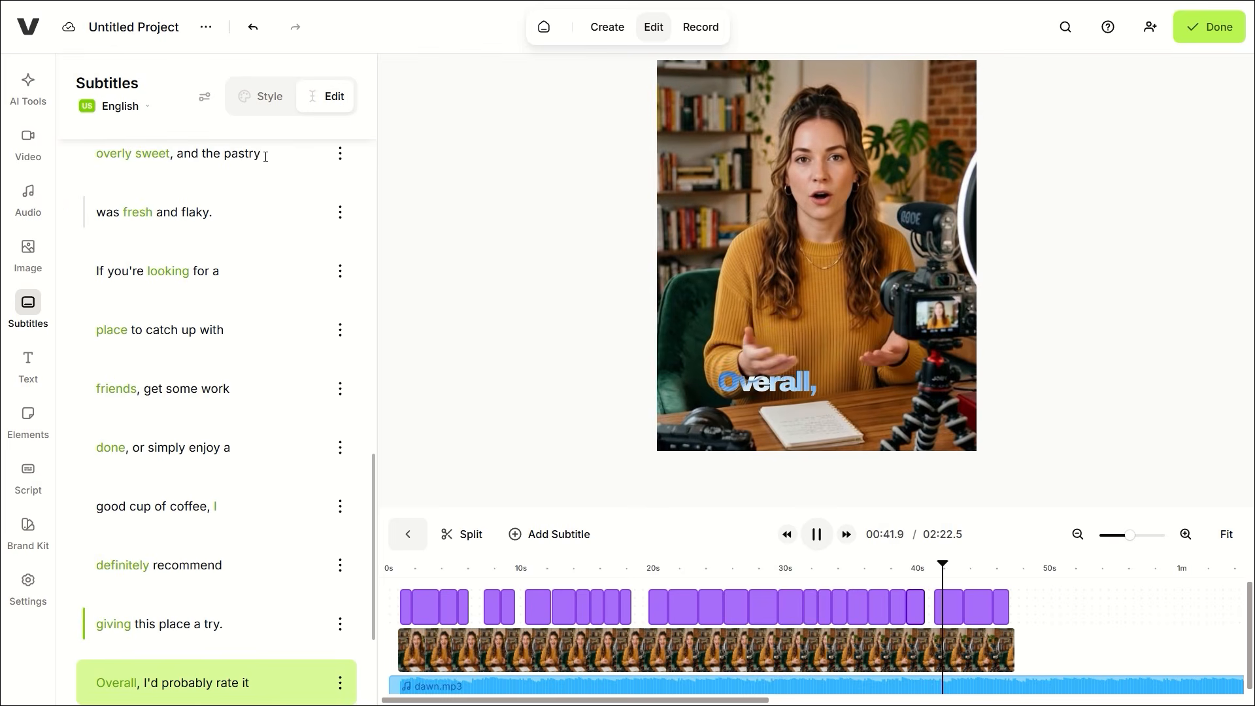
{"action": "left_click", "coordinate": [261, 96]}
{"action": "scroll", "coordinate": [184, 330], "scroll_direction": "up", "scroll_amount": 4}
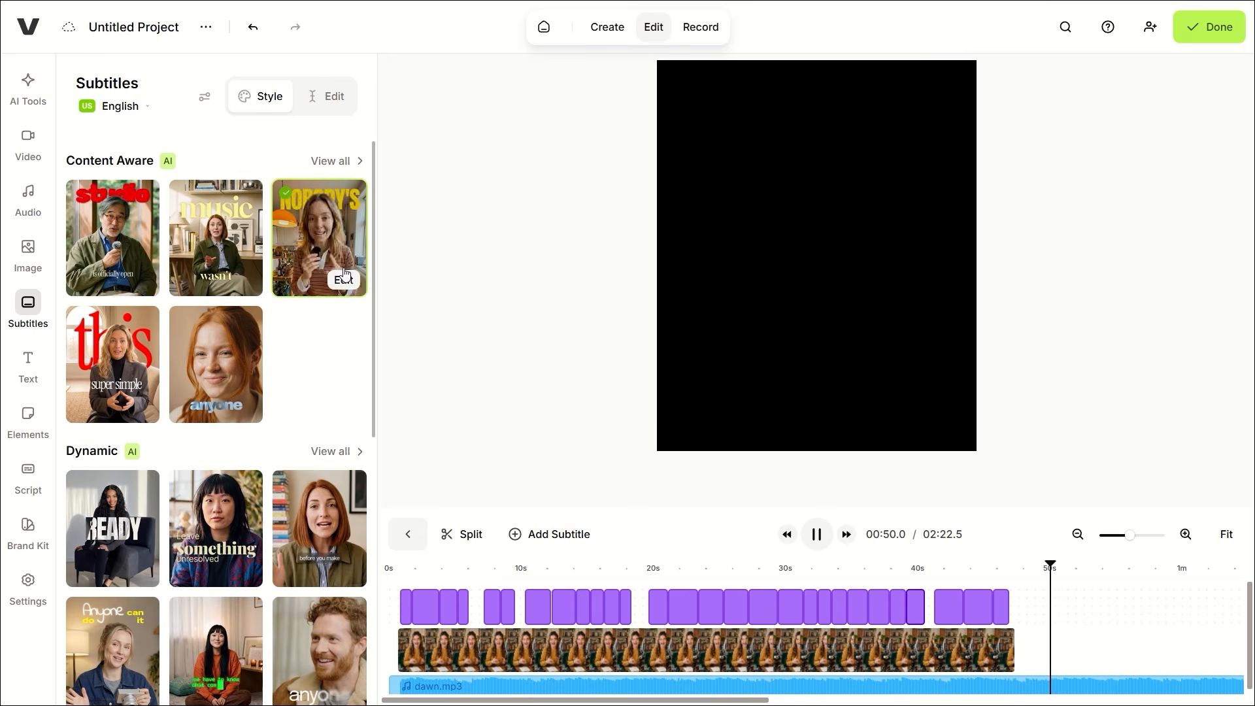
{"action": "left_click", "coordinate": [399, 569]}
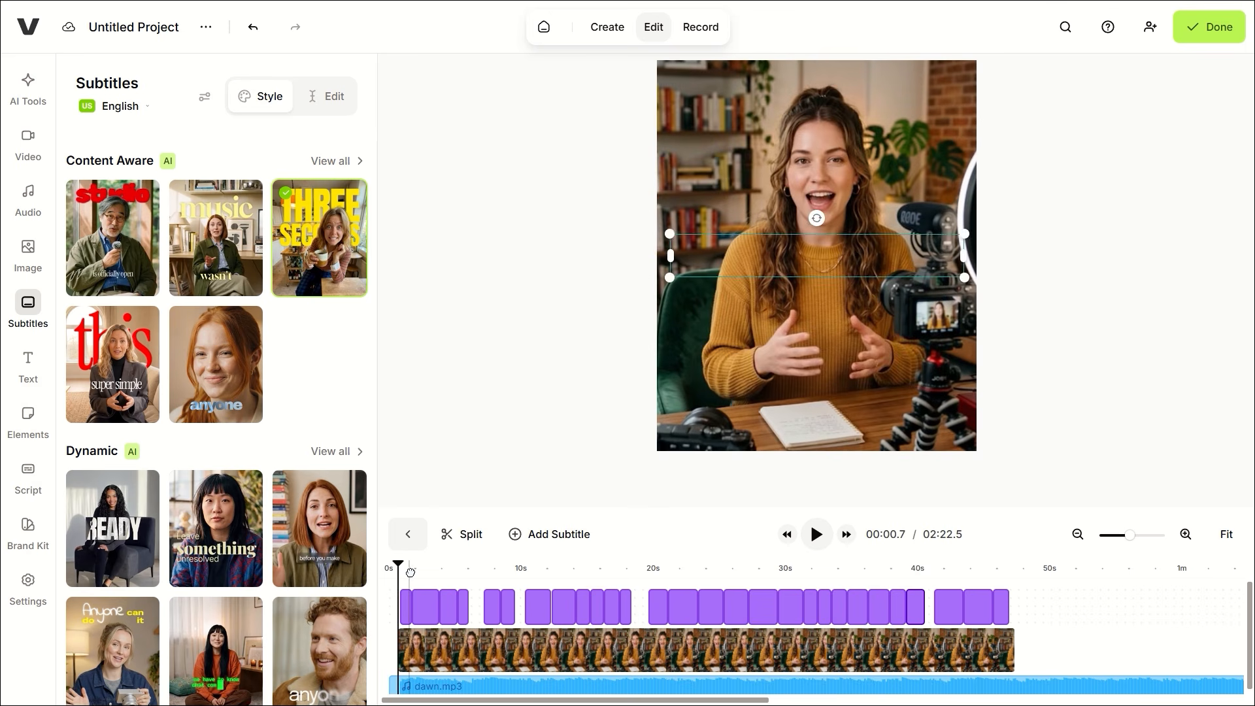
{"action": "key", "text": "space"}
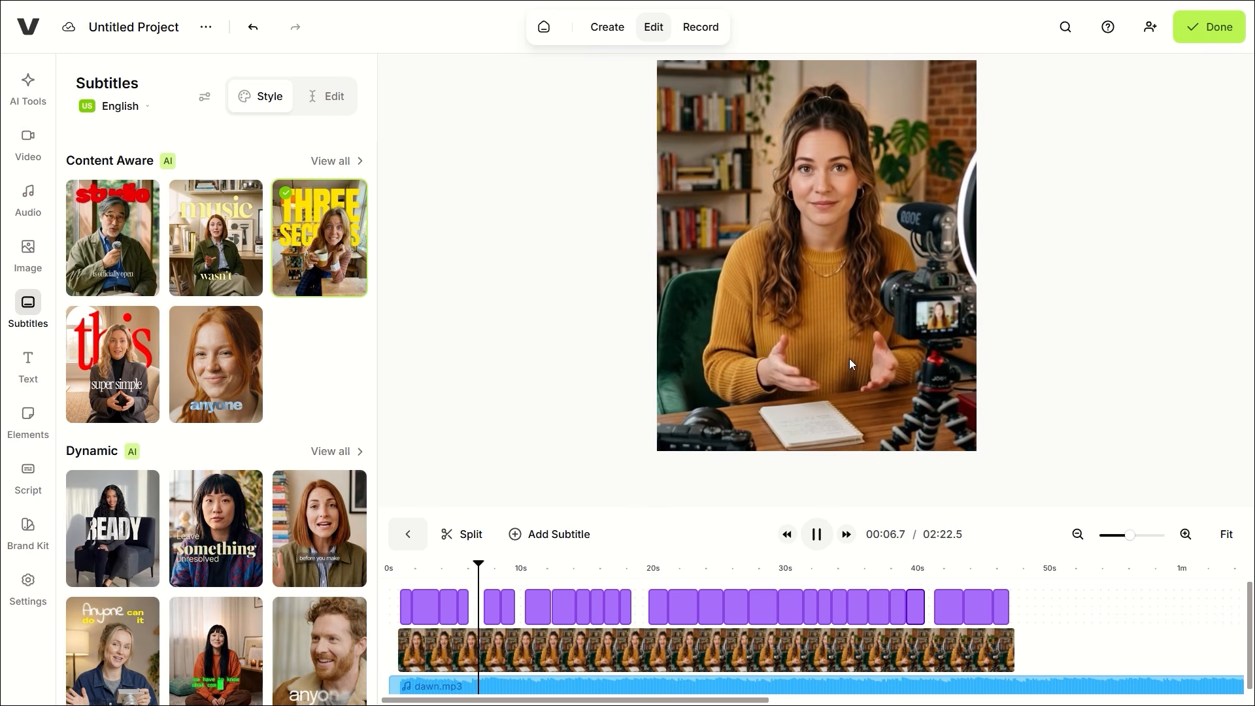
Step: Restyle the coffee-shop captions with the red-and-white "this" Content Aware preset
{"action": "left_click", "coordinate": [112, 364]}
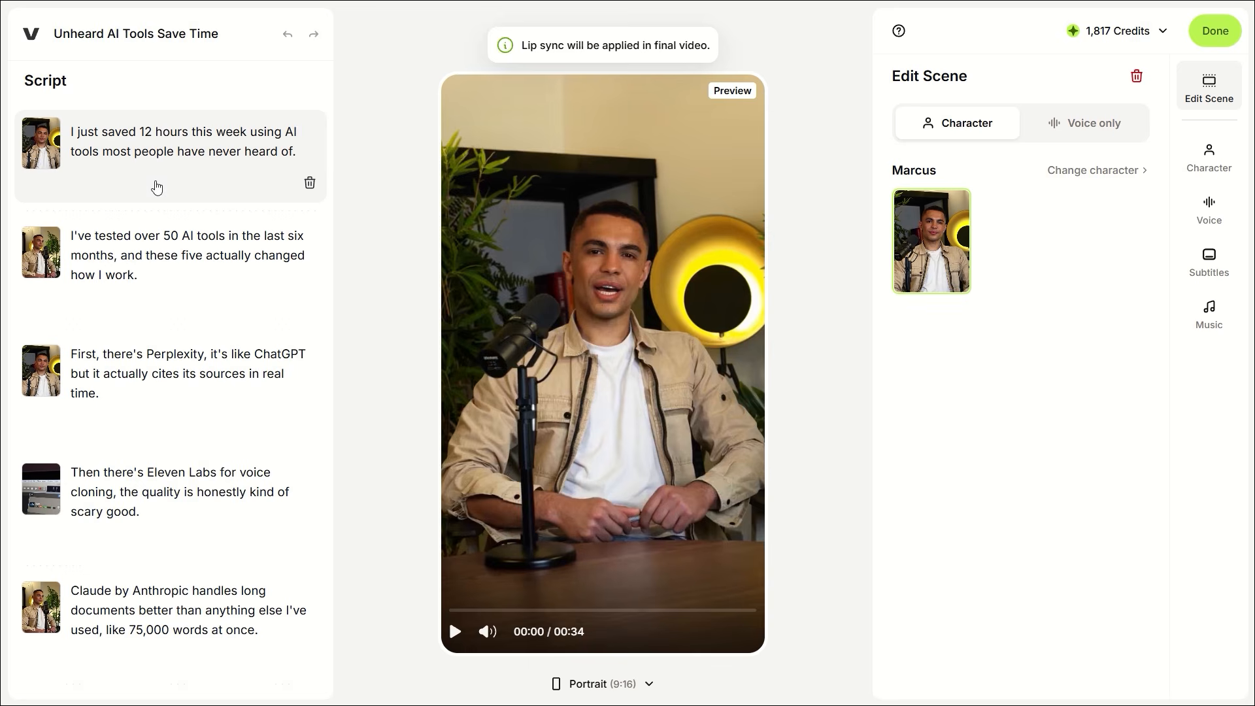
Step: Make Matt the character for all scenes and play the preview
{"action": "scroll", "coordinate": [157, 187], "scroll_direction": "down", "scroll_amount": 4}
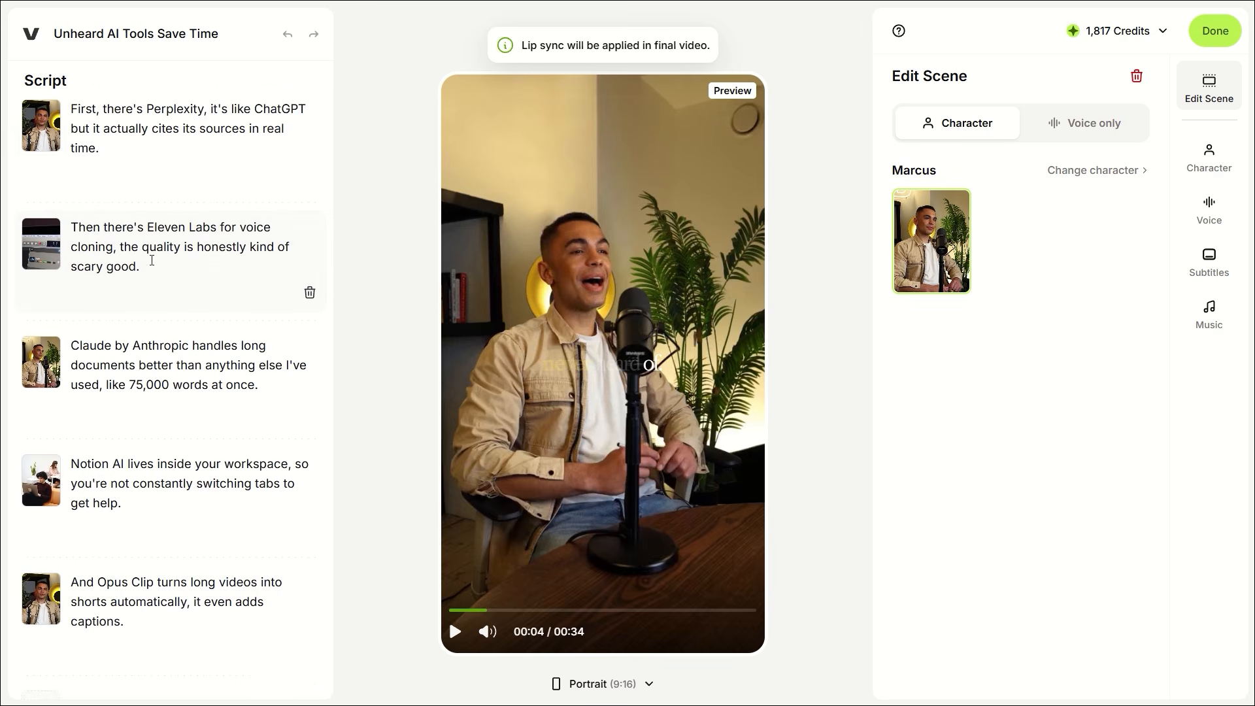
{"action": "left_click", "coordinate": [154, 272]}
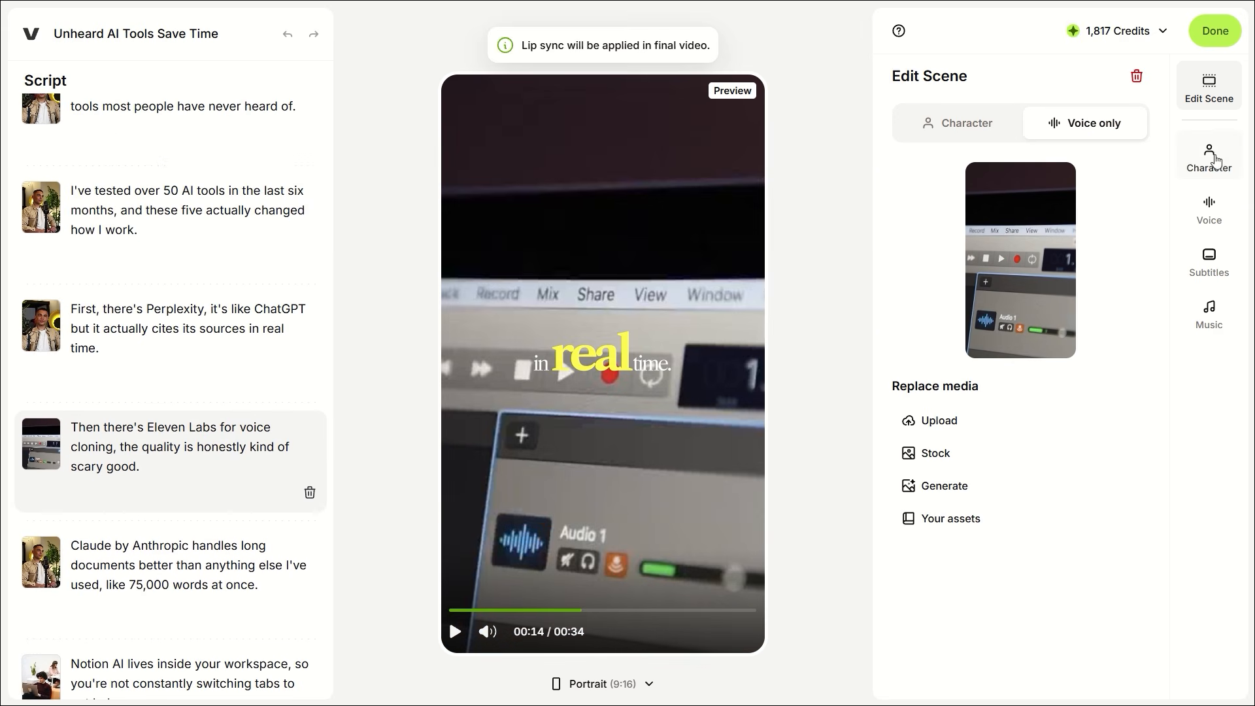
{"action": "left_click", "coordinate": [1217, 160]}
{"action": "left_click", "coordinate": [208, 218]}
{"action": "left_click", "coordinate": [940, 422]}
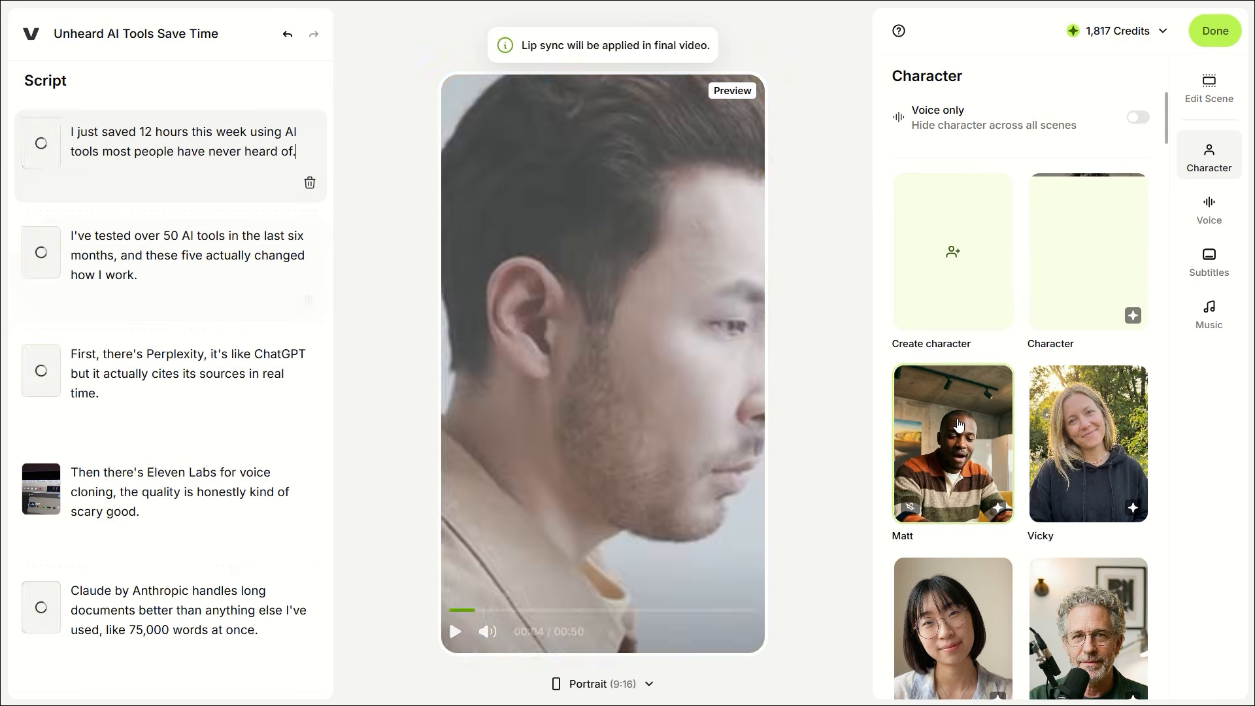
{"action": "left_click", "coordinate": [455, 631]}
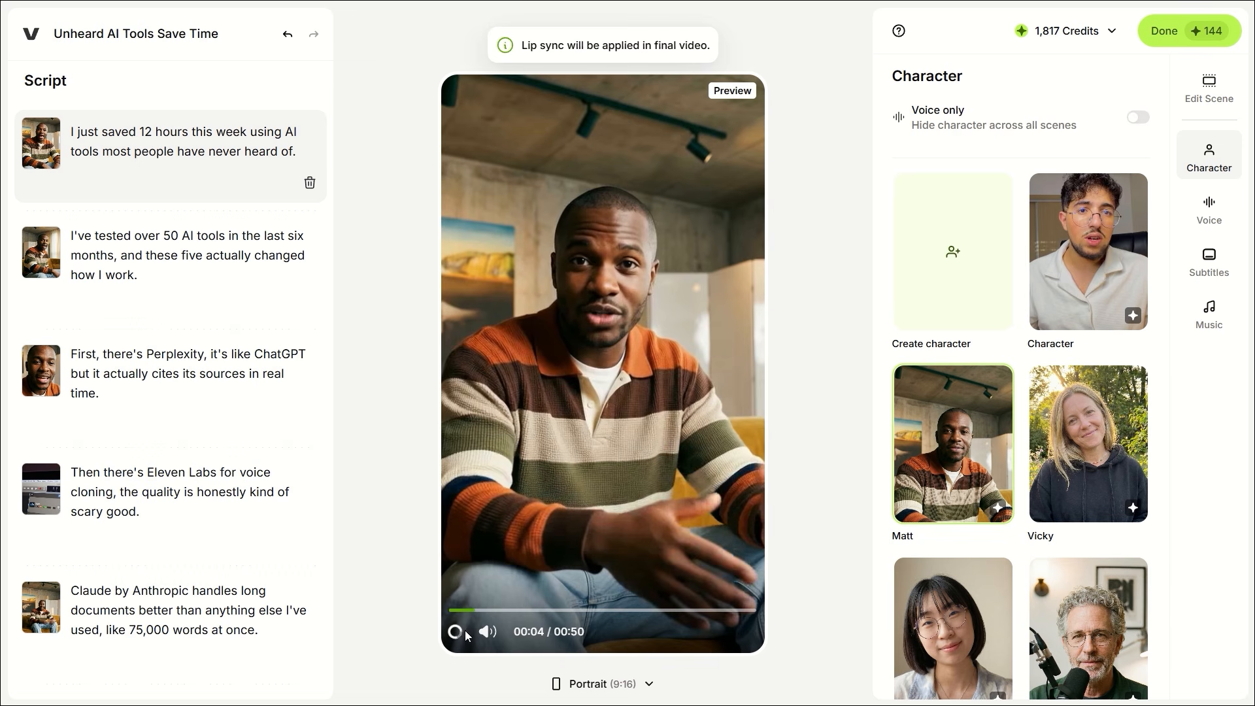
Step: Switch the presenter character from Matt to Ted
{"action": "scroll", "coordinate": [994, 425], "scroll_direction": "down", "scroll_amount": 4}
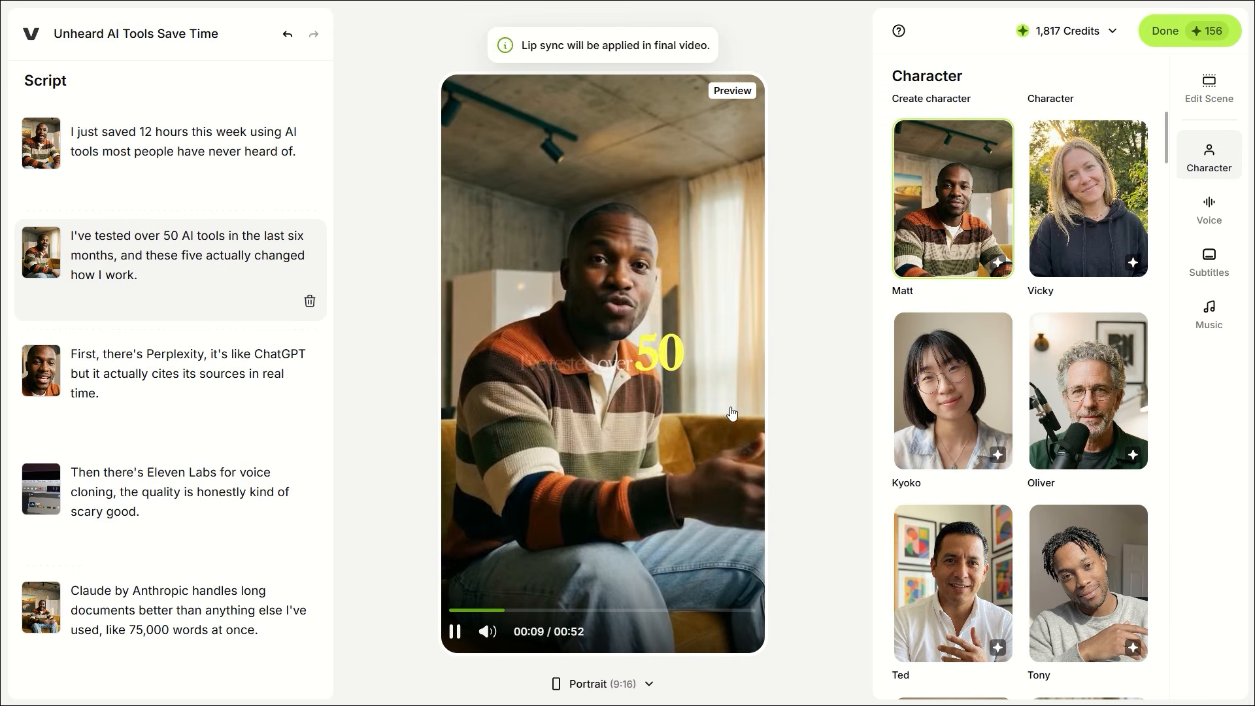
{"action": "scroll", "coordinate": [993, 425], "scroll_direction": "down", "scroll_amount": 3}
{"action": "left_click", "coordinate": [994, 424]}
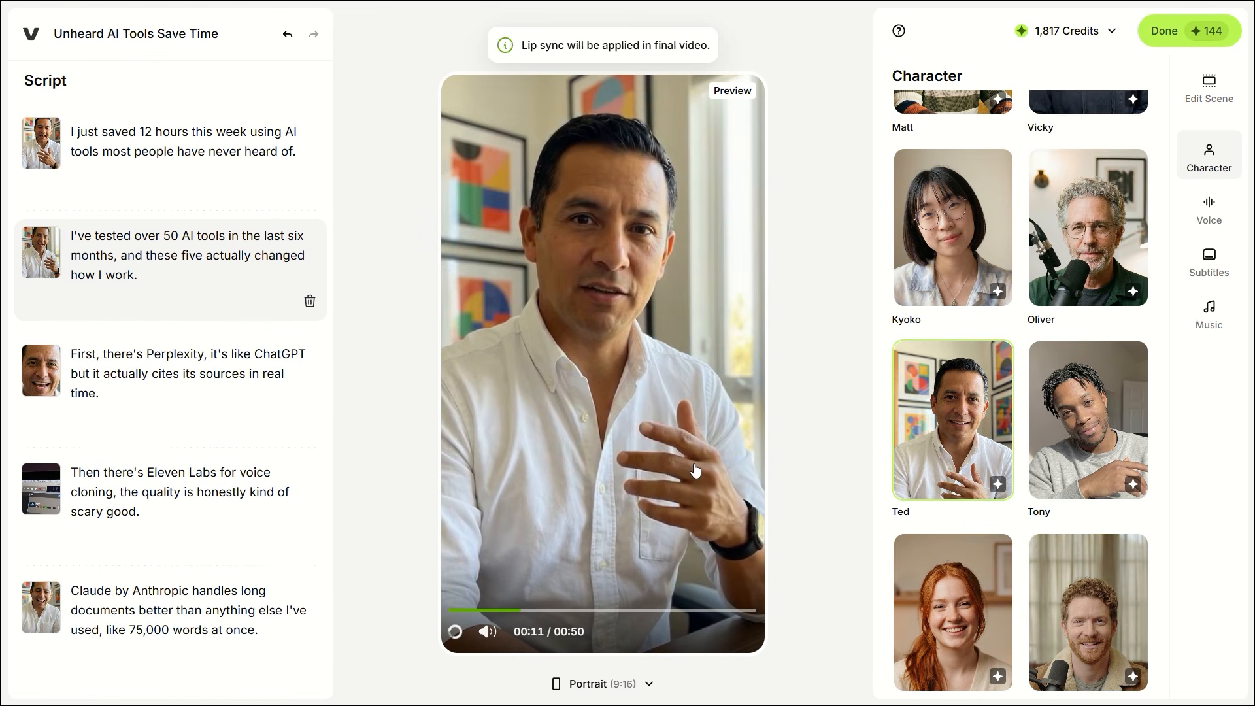
Step: Replace Ted with June as the character in every scene
{"action": "scroll", "coordinate": [1033, 421], "scroll_direction": "down", "scroll_amount": 3}
{"action": "scroll", "coordinate": [977, 484], "scroll_direction": "down", "scroll_amount": 10}
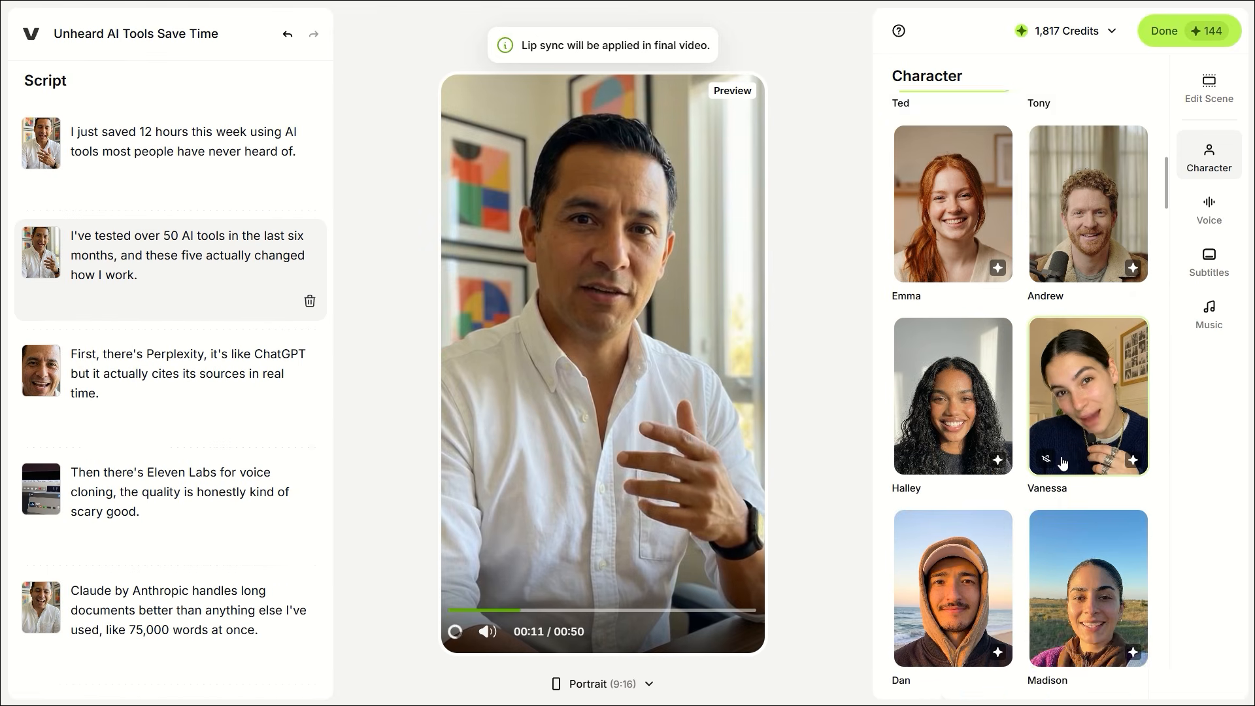
{"action": "scroll", "coordinate": [958, 494], "scroll_direction": "down", "scroll_amount": 4}
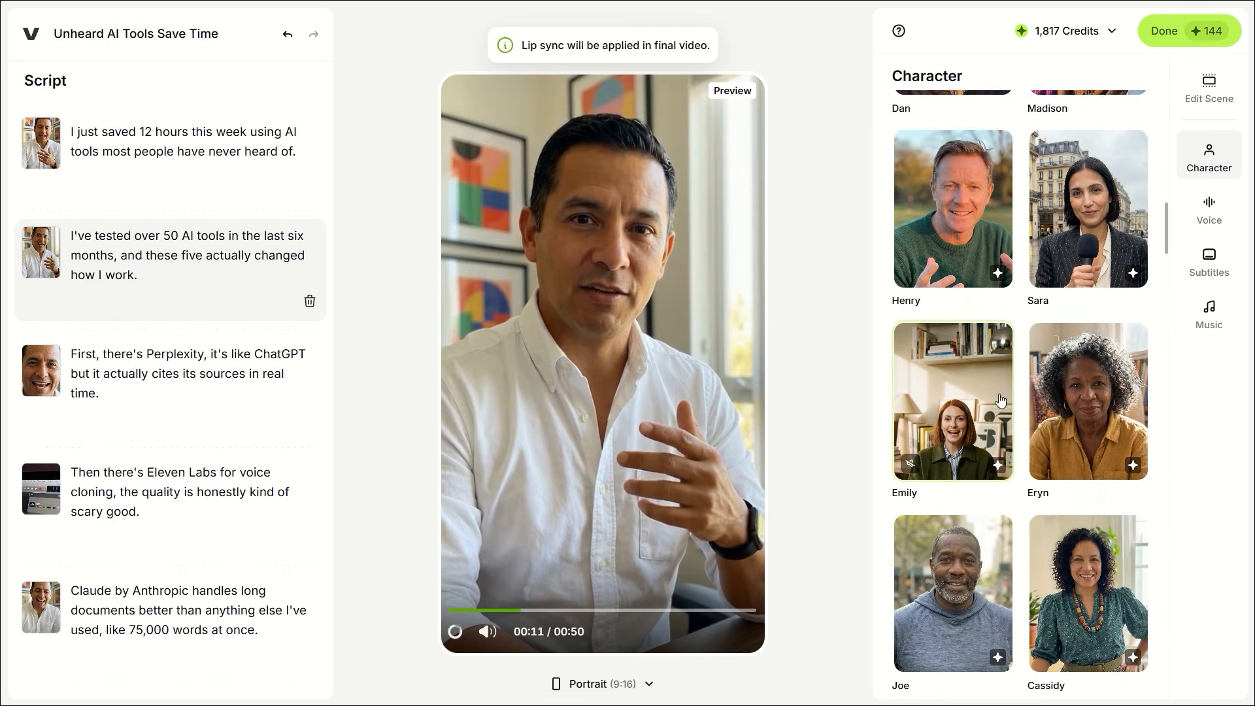
{"action": "scroll", "coordinate": [1000, 399], "scroll_direction": "down", "scroll_amount": 5}
{"action": "scroll", "coordinate": [1092, 434], "scroll_direction": "down", "scroll_amount": 5}
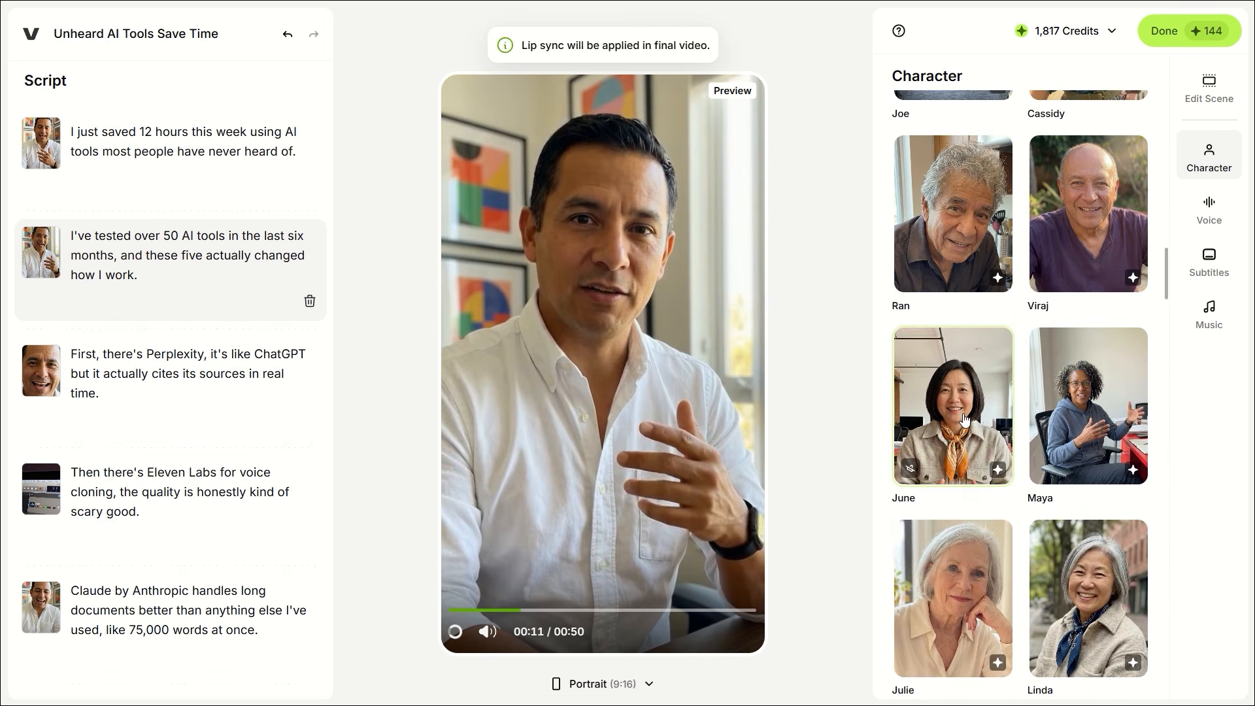
{"action": "left_click", "coordinate": [964, 419]}
{"action": "scroll", "coordinate": [954, 496], "scroll_direction": "down", "scroll_amount": 5}
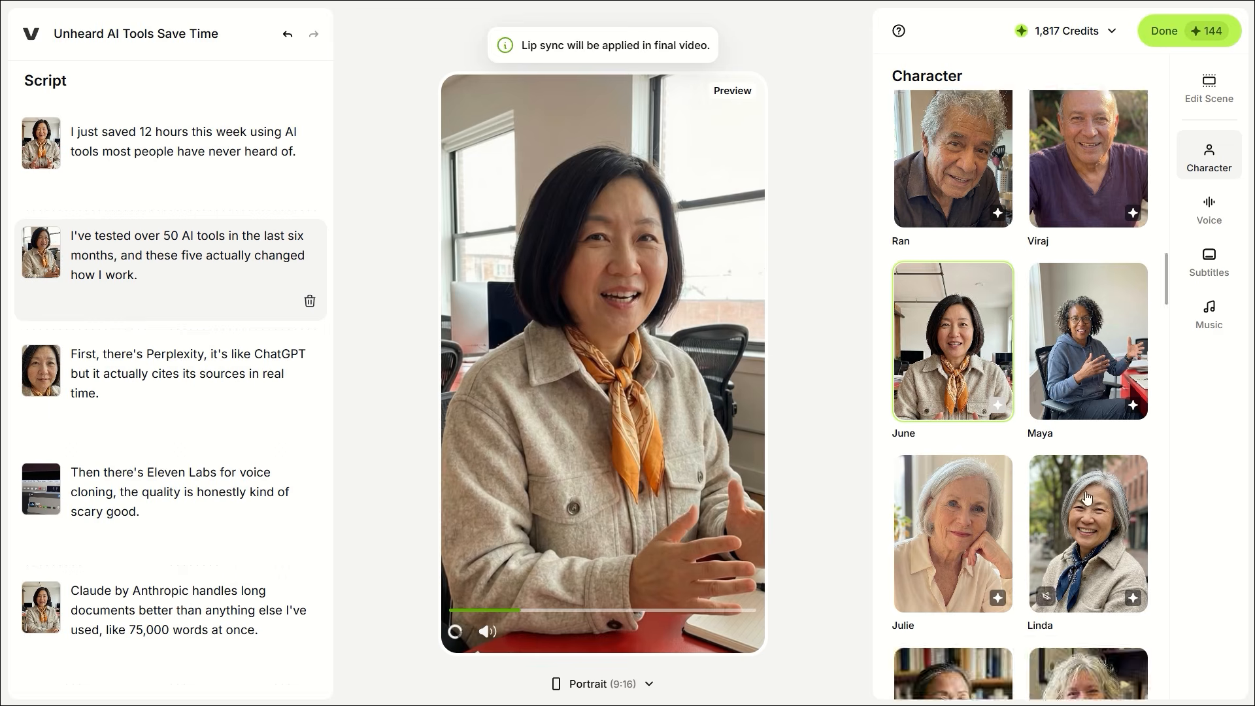
{"action": "left_click", "coordinate": [1208, 261]}
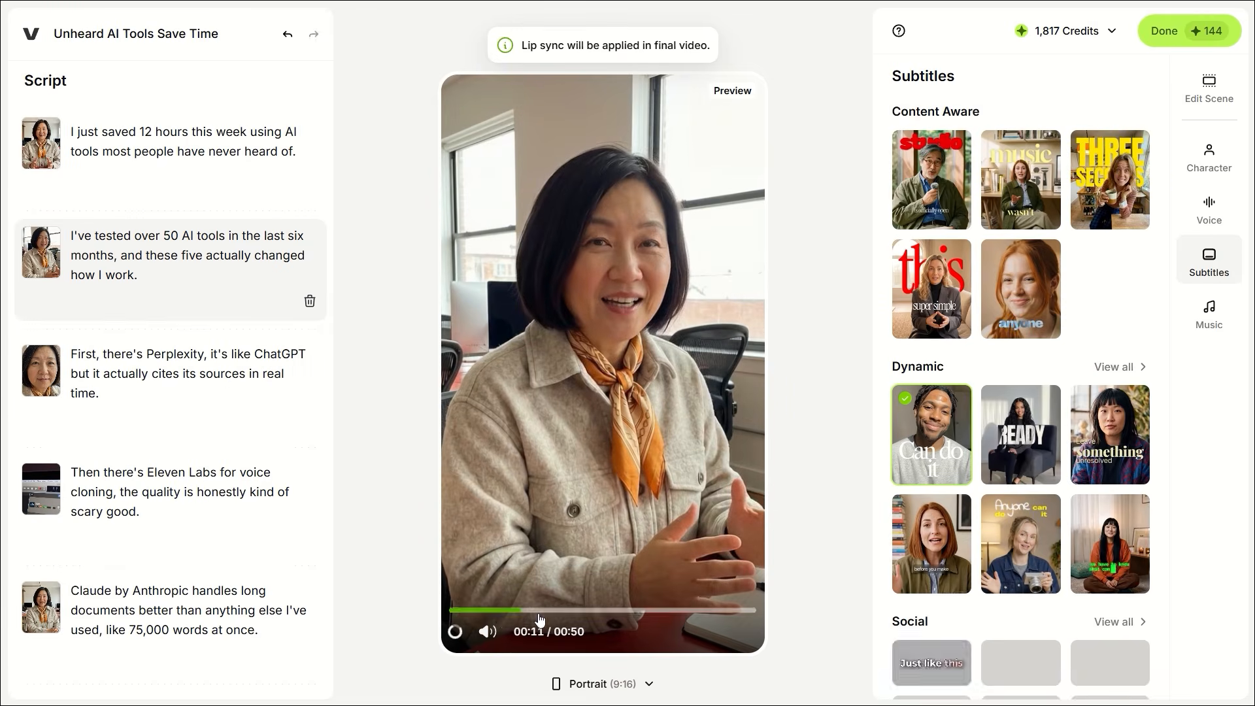
Step: Try the READY, yellow Content Aware, Dynamic and handwritten caption presets while scrubbing the preview
{"action": "left_click", "coordinate": [1027, 436]}
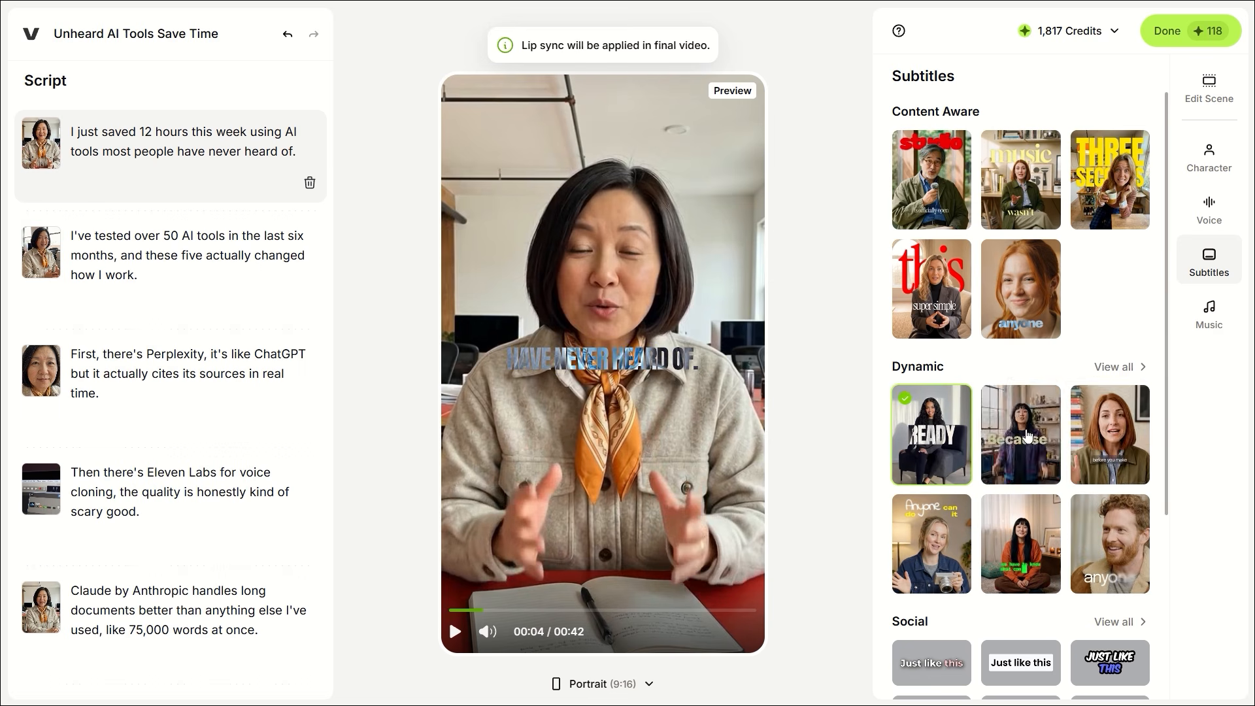
{"action": "left_click", "coordinate": [1110, 180]}
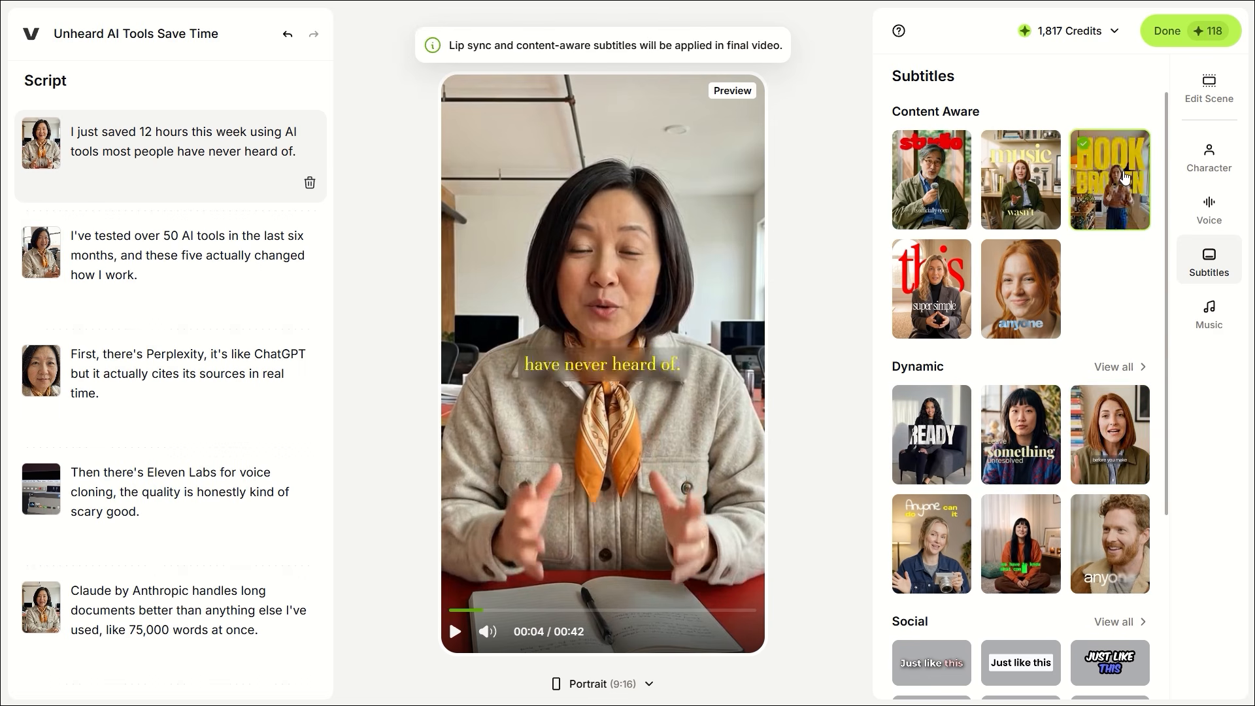
{"action": "scroll", "coordinate": [977, 499], "scroll_direction": "down", "scroll_amount": 4}
{"action": "left_click", "coordinate": [1084, 324]}
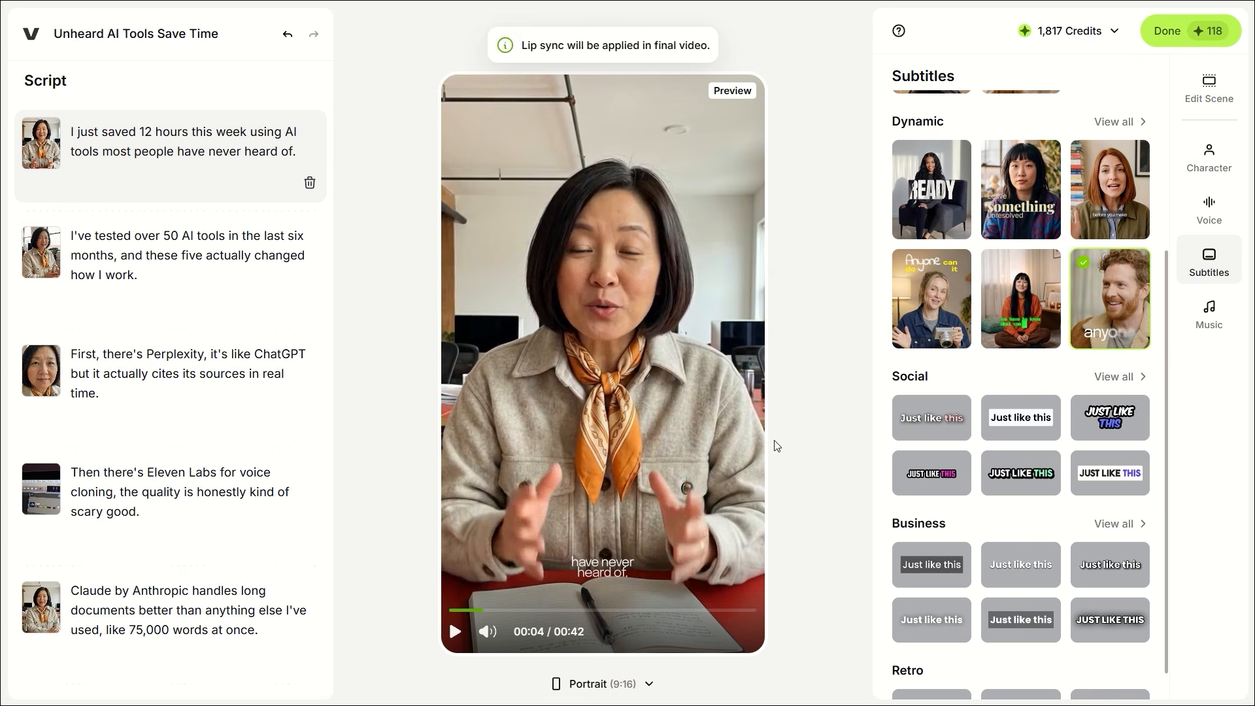
{"action": "left_click_drag", "start_coordinate": [493, 617], "coordinate": [524, 610]}
{"action": "scroll", "coordinate": [923, 496], "scroll_direction": "up", "scroll_amount": 4}
{"action": "left_click", "coordinate": [931, 187]}
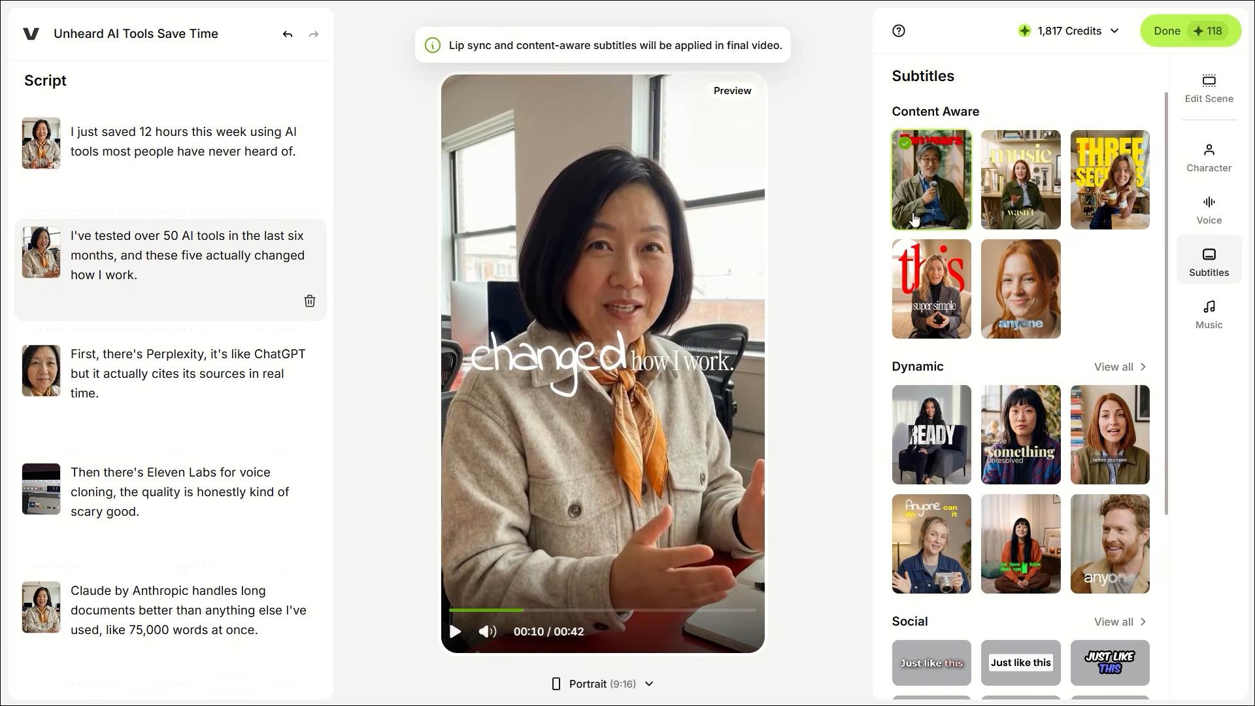
{"action": "left_click_drag", "start_coordinate": [542, 615], "coordinate": [459, 621]}
Step: Try the yellow serif and Social styles, then apply the dark-boxed Business caption style
{"action": "left_click", "coordinate": [1036, 181]}
{"action": "scroll", "coordinate": [928, 457], "scroll_direction": "down", "scroll_amount": 5}
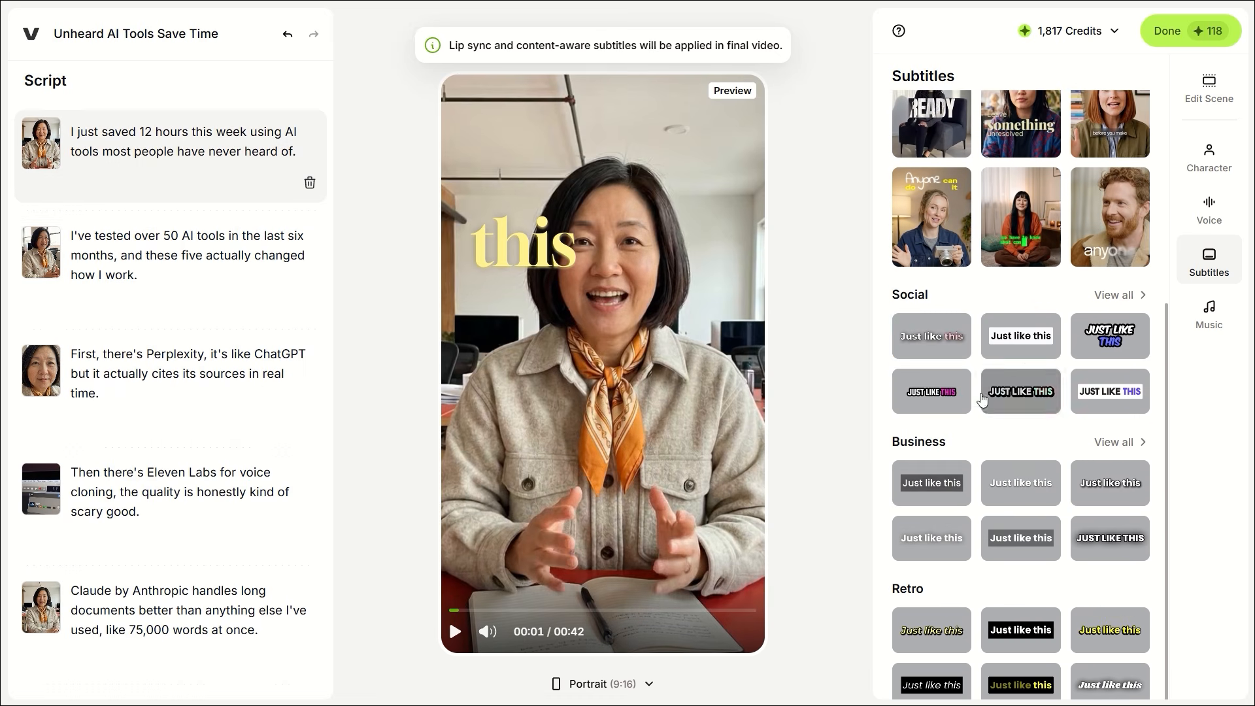
{"action": "left_click", "coordinate": [931, 336]}
{"action": "left_click", "coordinate": [921, 487]}
{"action": "scroll", "coordinate": [966, 532], "scroll_direction": "down", "scroll_amount": 1}
Step: Look through the Subtitles, Voice and Character panels again
{"action": "left_click", "coordinate": [1203, 253]}
{"action": "left_click", "coordinate": [1209, 215]}
{"action": "scroll", "coordinate": [1037, 425], "scroll_direction": "down", "scroll_amount": 9}
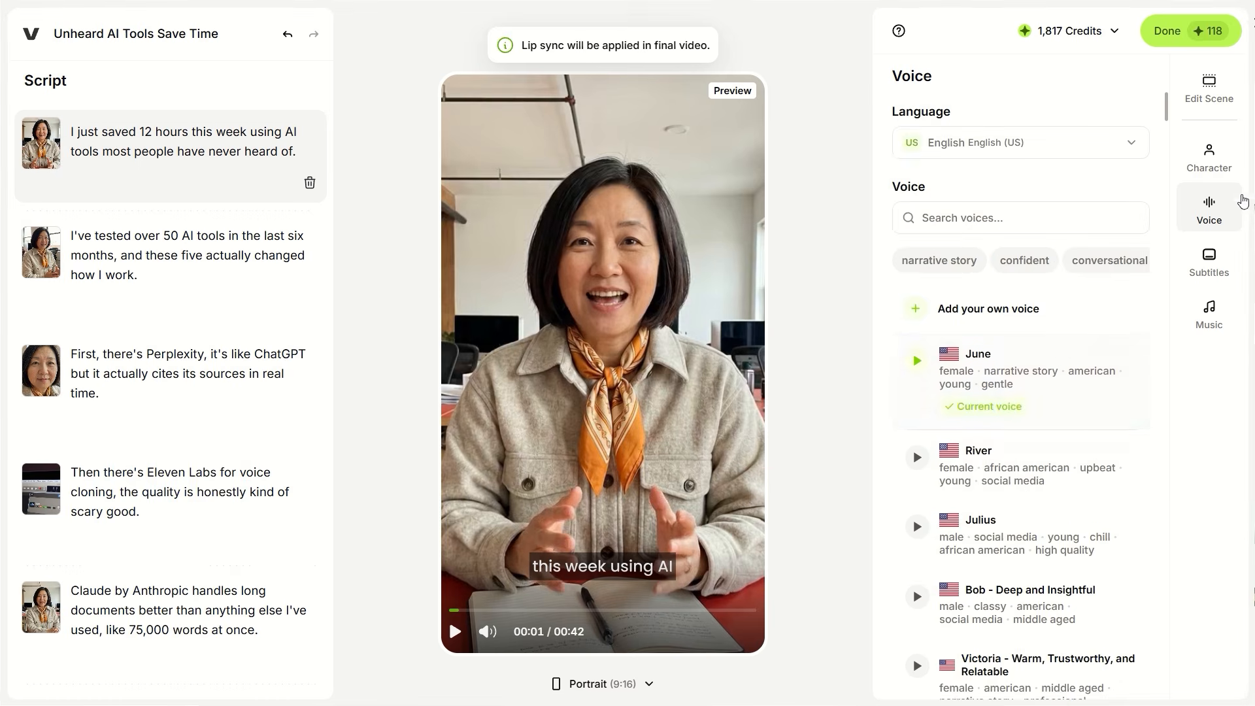
{"action": "left_click", "coordinate": [1215, 172]}
{"action": "scroll", "coordinate": [955, 322], "scroll_direction": "down", "scroll_amount": 7}
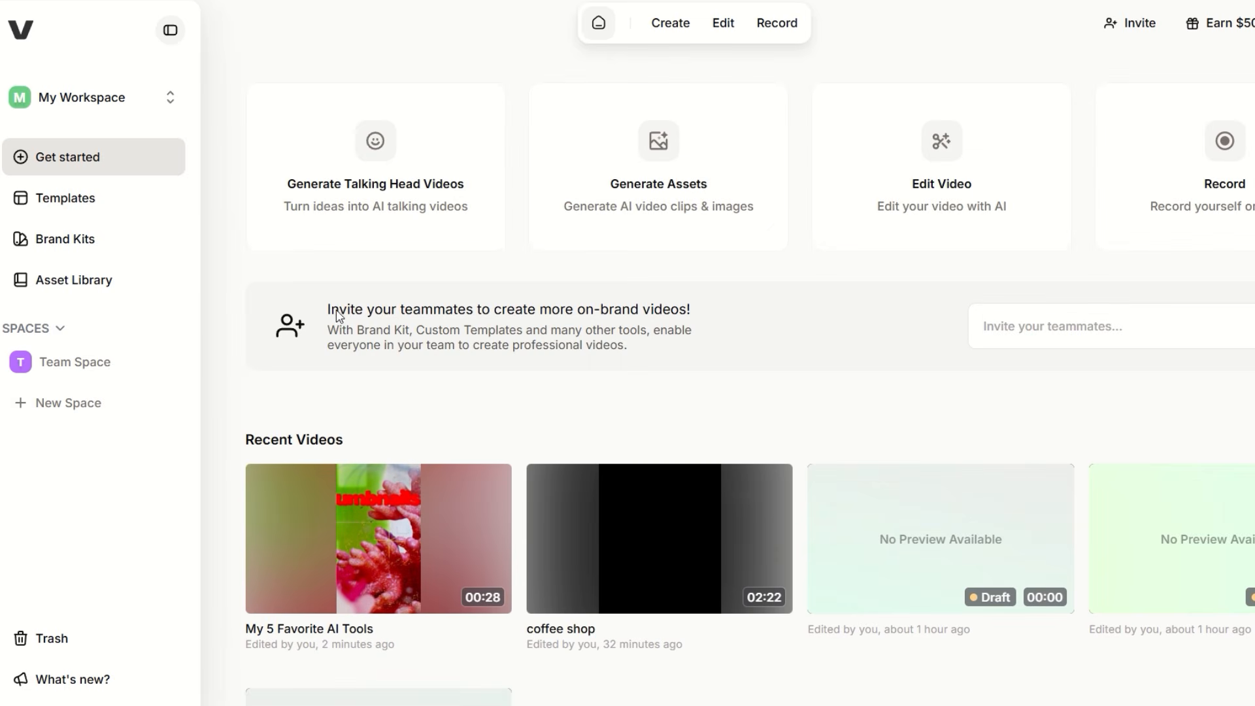
Step: Reopen the Unheard AI Tools Save Time project from the Create menu
{"action": "left_click", "coordinate": [683, 30]}
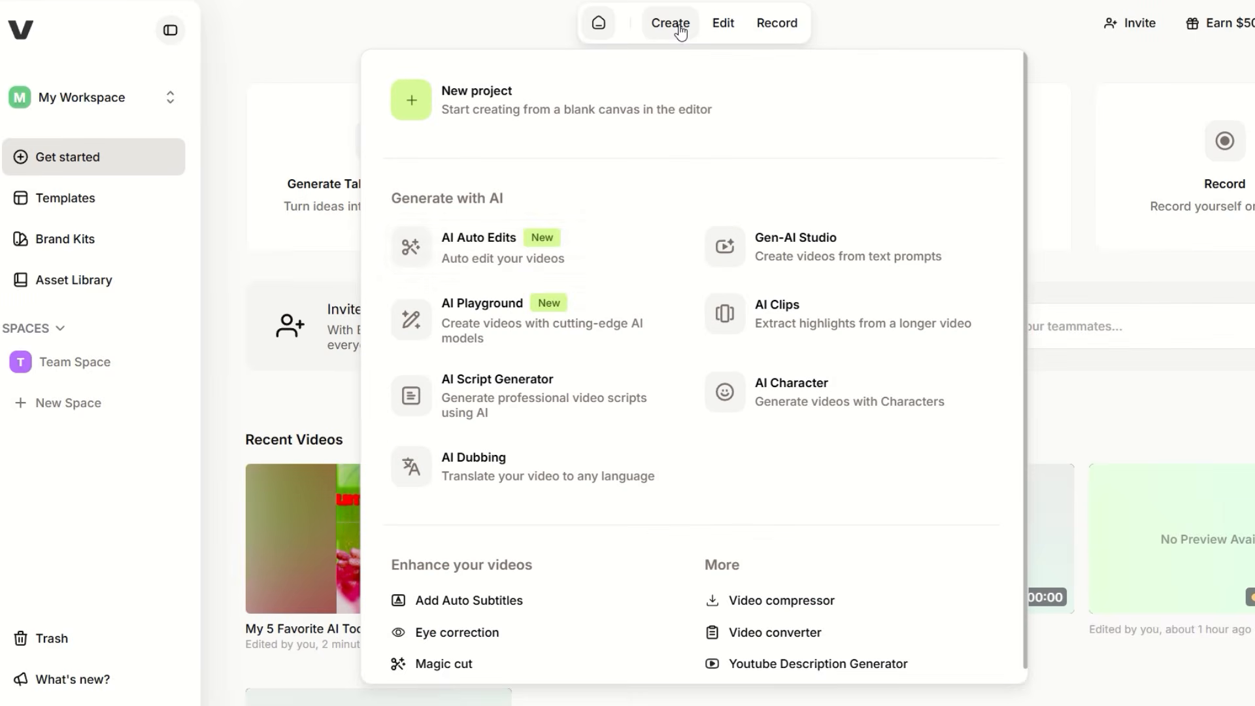
{"action": "left_click", "coordinate": [781, 266]}
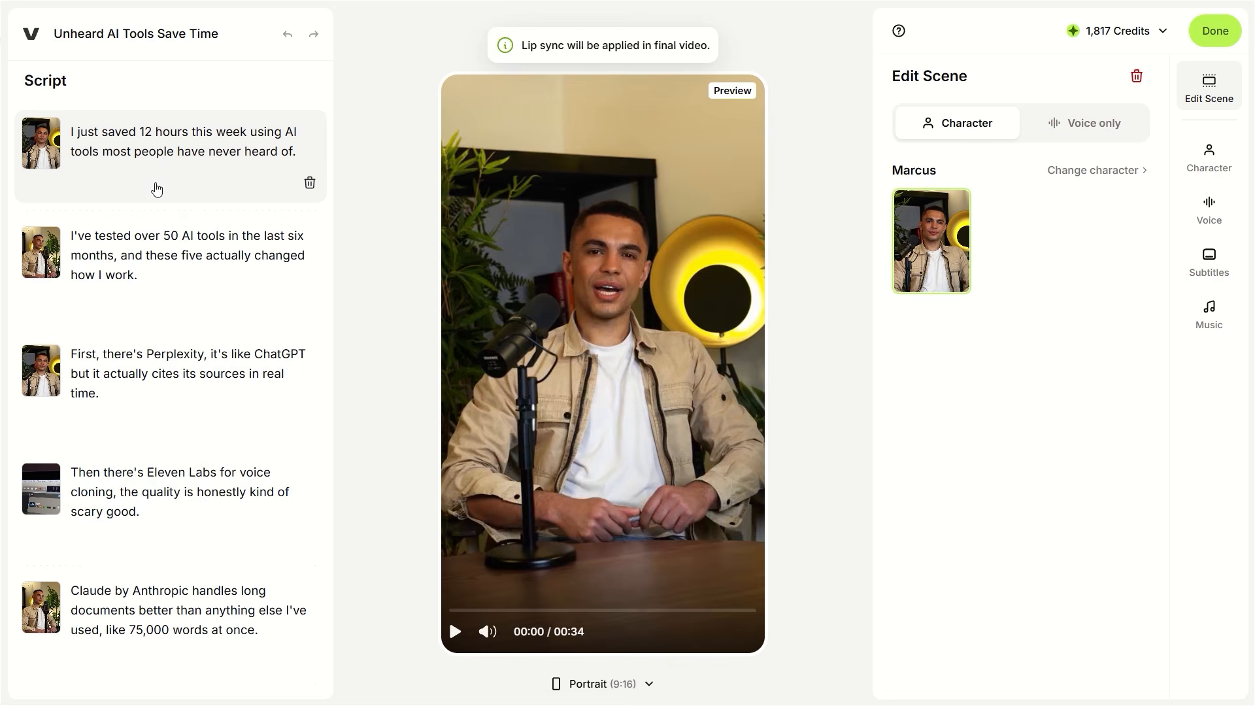
{"action": "scroll", "coordinate": [170, 298], "scroll_direction": "down", "scroll_amount": 4}
Step: Select the "I've tested over 50 AI tools" scene and make Matt the character
{"action": "left_click", "coordinate": [158, 281]}
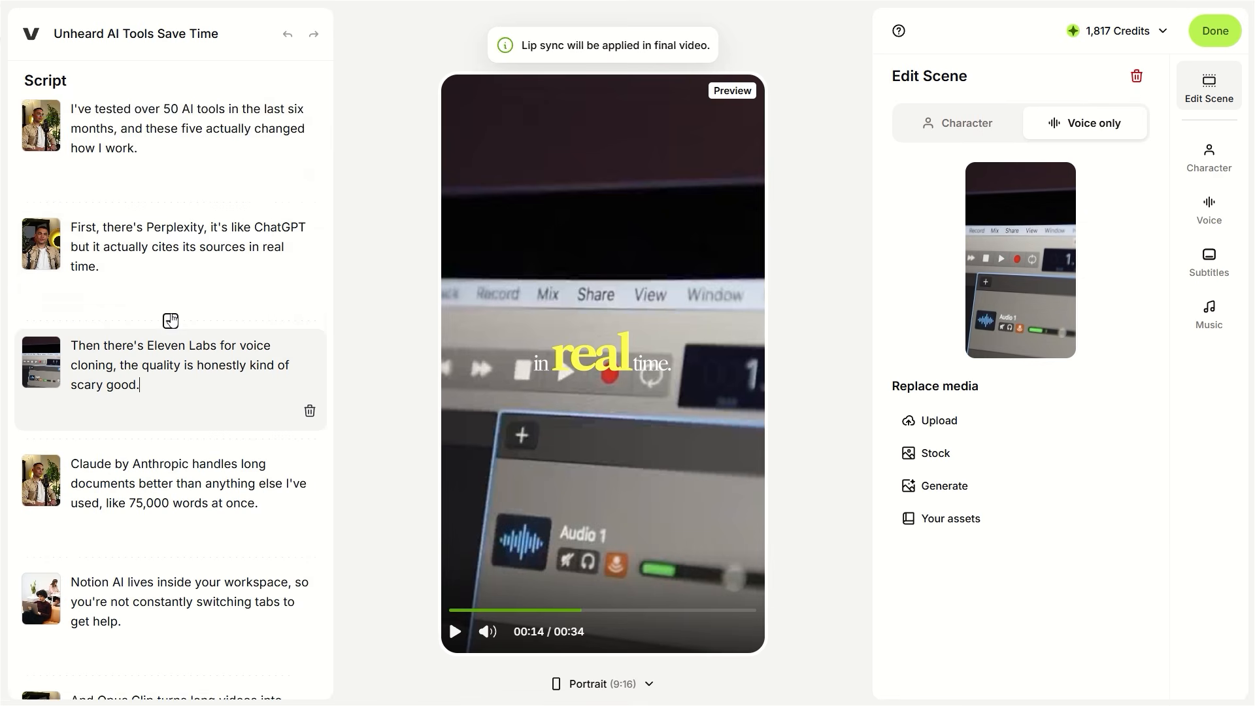
{"action": "scroll", "coordinate": [171, 320], "scroll_direction": "down", "scroll_amount": 3}
{"action": "scroll", "coordinate": [309, 320], "scroll_direction": "up", "scroll_amount": 4}
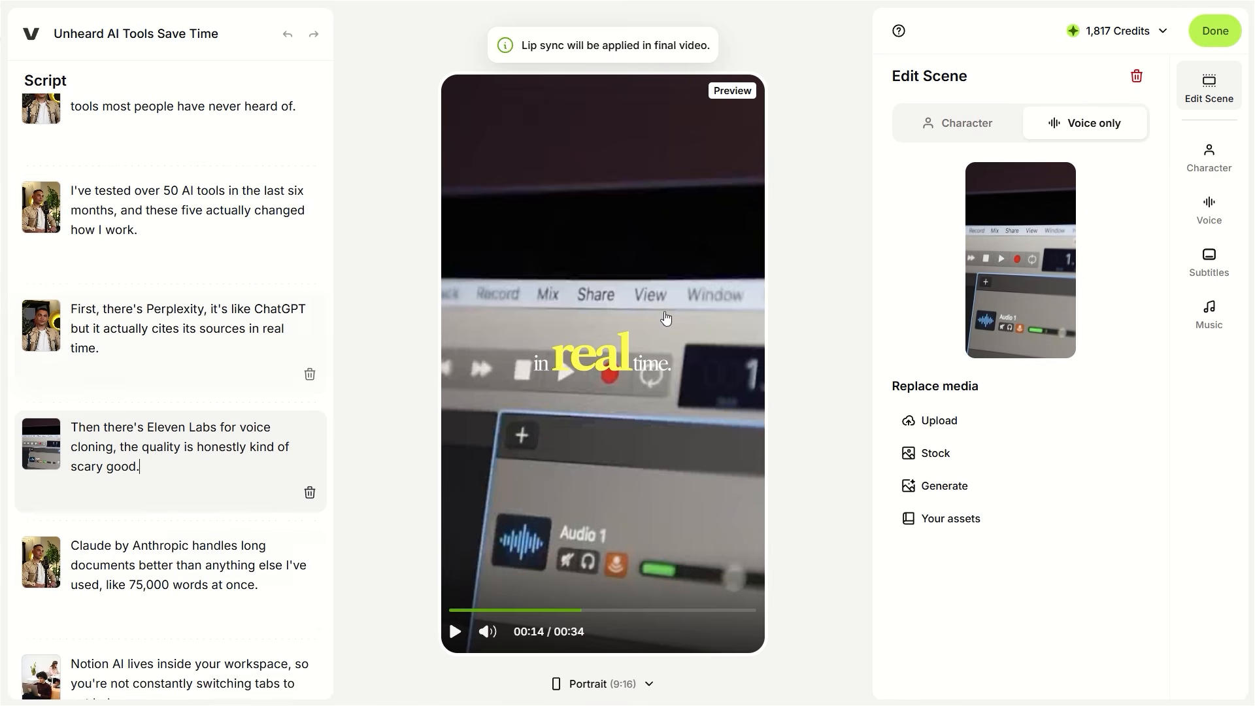
{"action": "left_click", "coordinate": [1218, 160]}
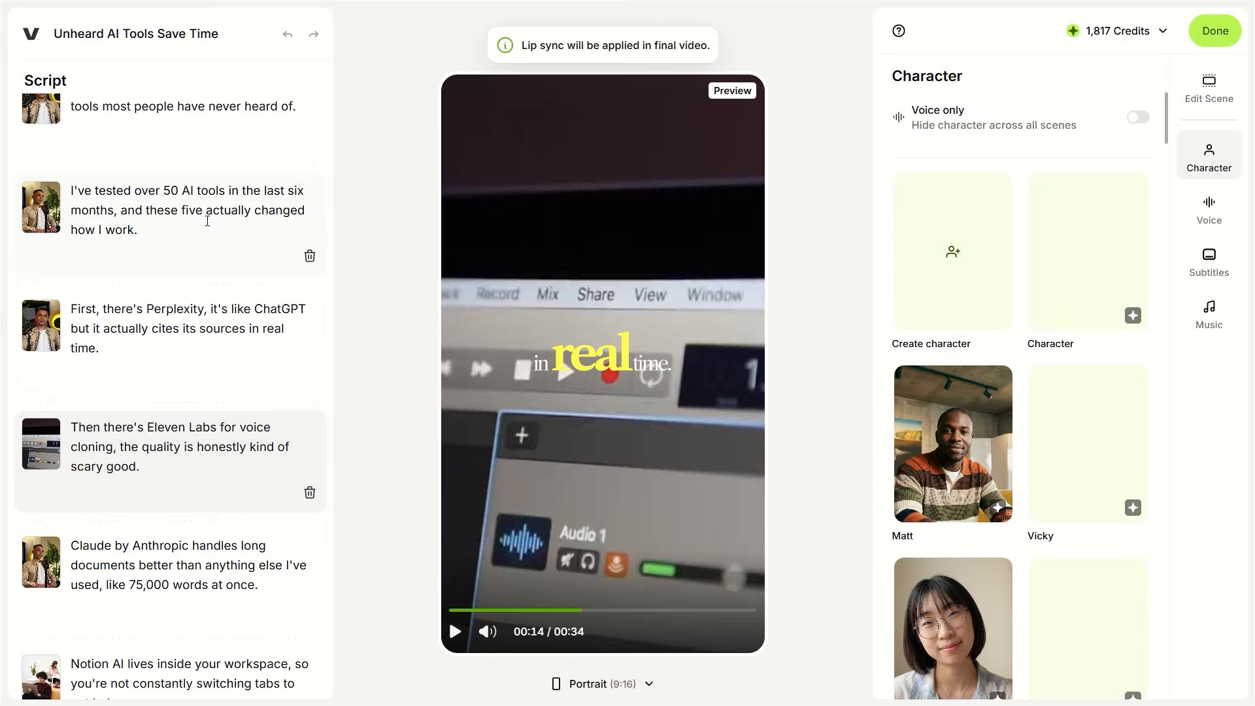
{"action": "left_click", "coordinate": [196, 219]}
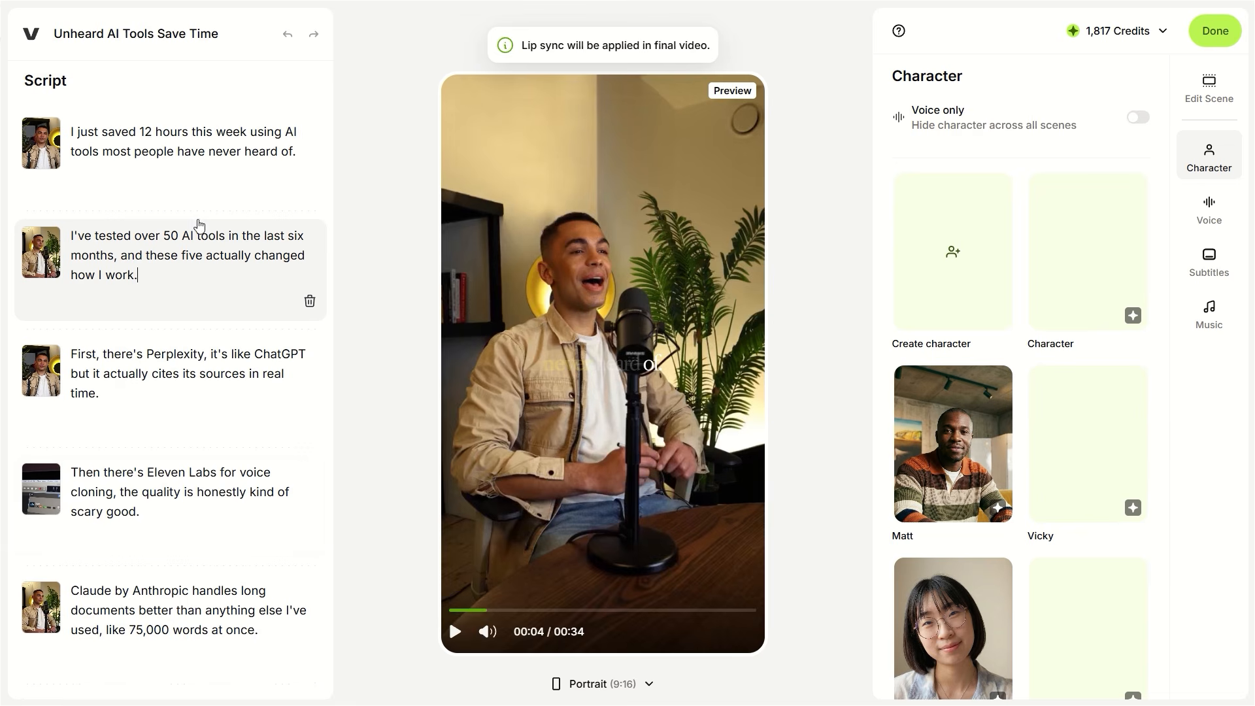
{"action": "left_click", "coordinate": [958, 424]}
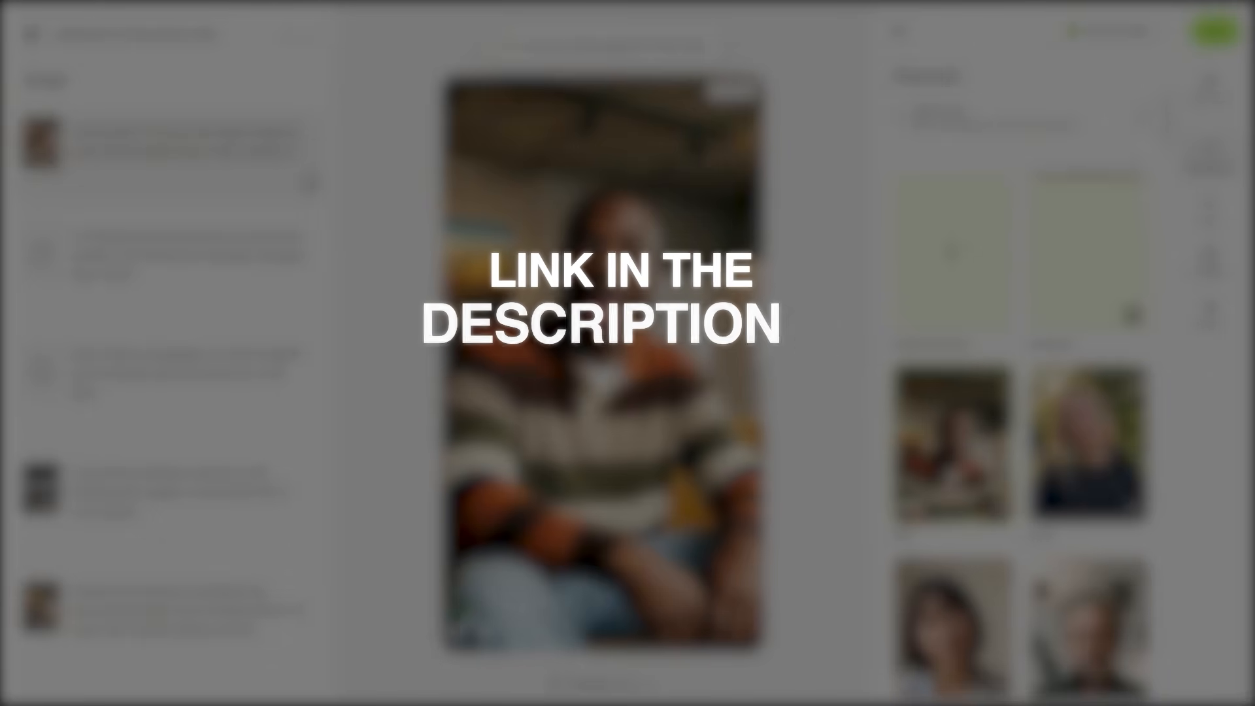